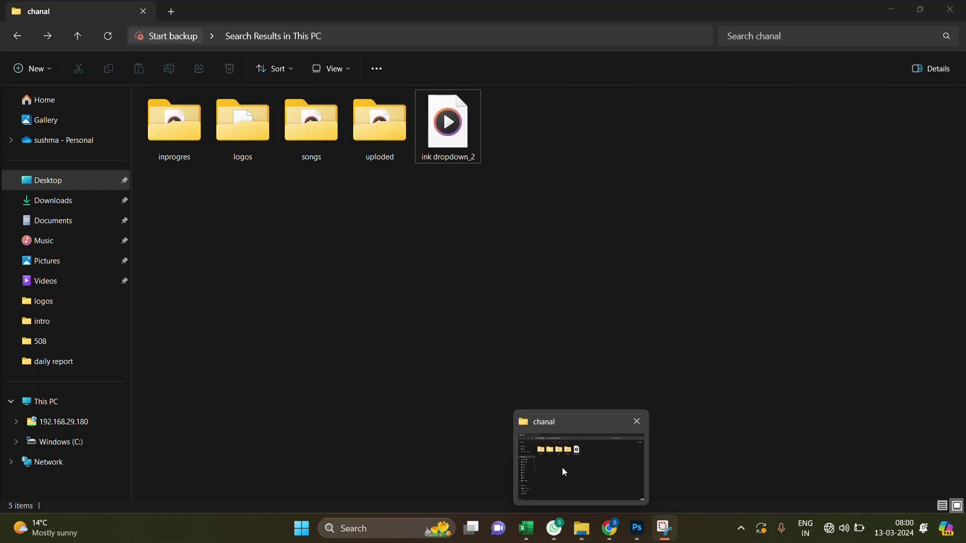
# Step: Drag the full-length basketball photo from Downloads onto the Photoshop canvas
pyautogui.click(563, 467)
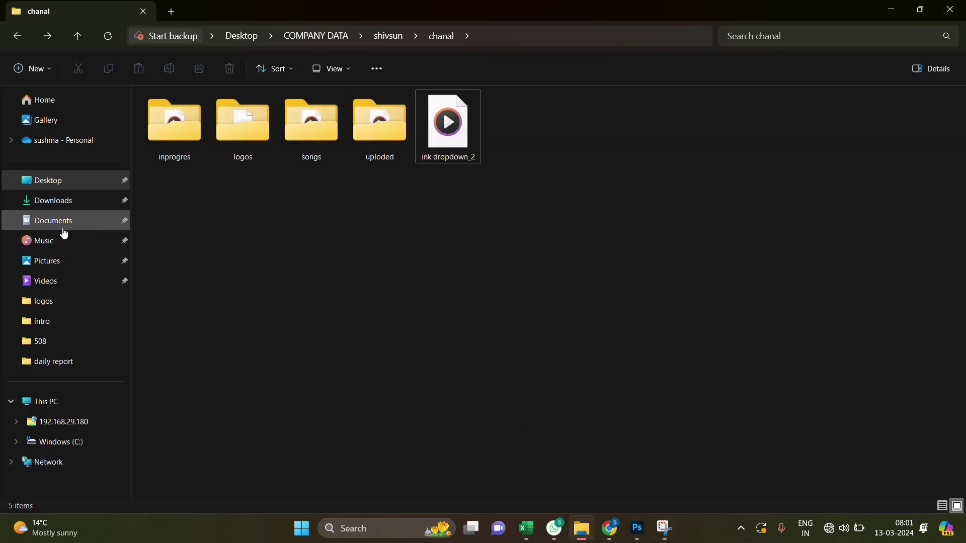
pyautogui.click(65, 202)
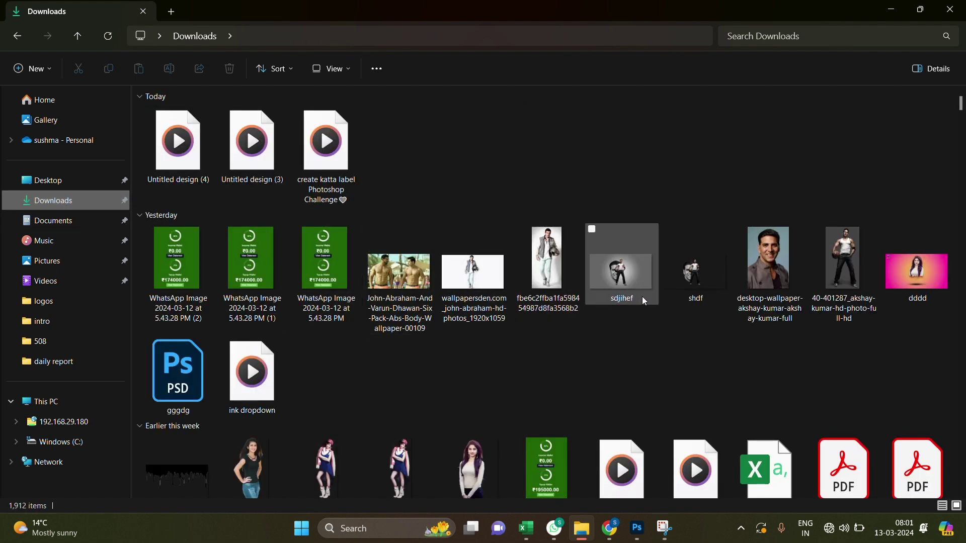
pyautogui.moveTo(843, 260)
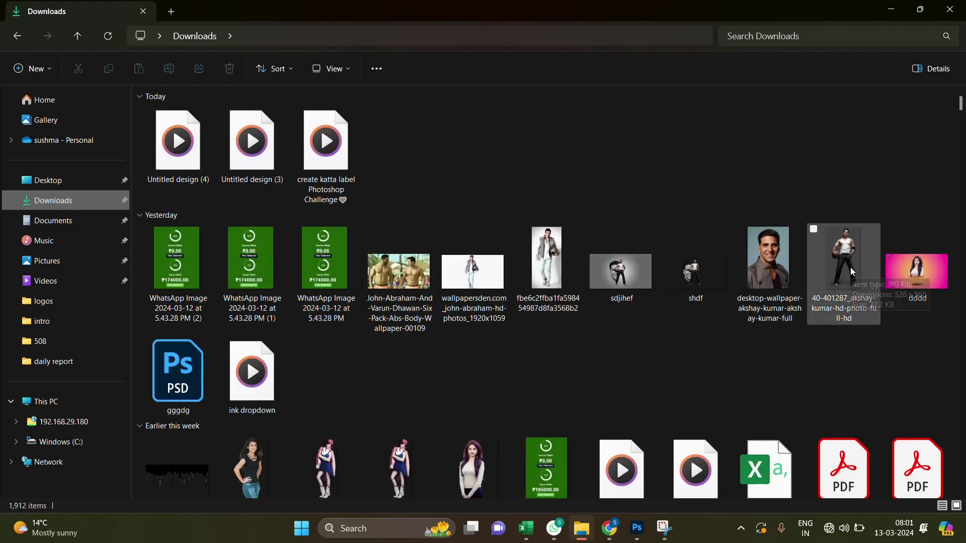
pyautogui.moveTo(846, 261); pyautogui.dragTo(707, 357)
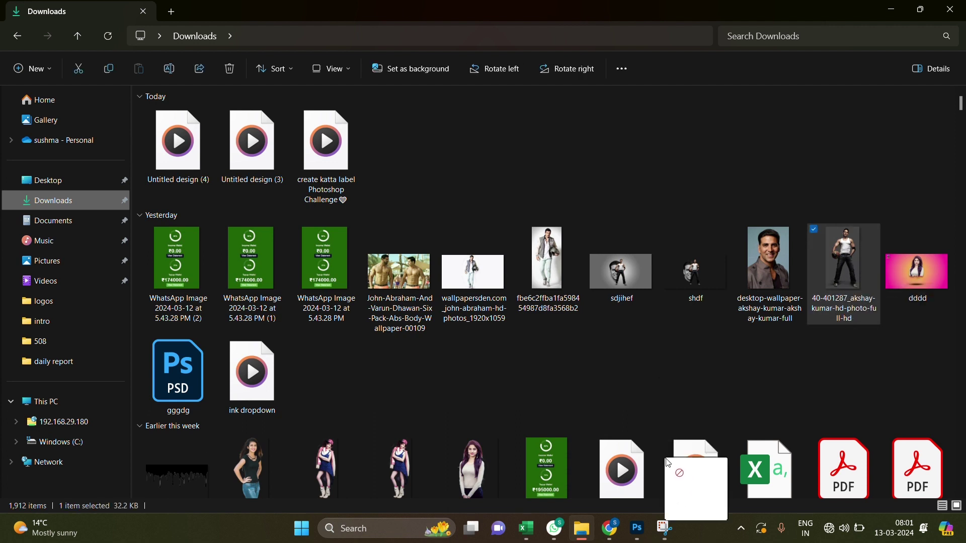
pyautogui.moveTo(707, 357)
pyautogui.mouseDown()
pyautogui.moveTo(647, 532)
pyautogui.moveTo(545, 316)
pyautogui.mouseUp()
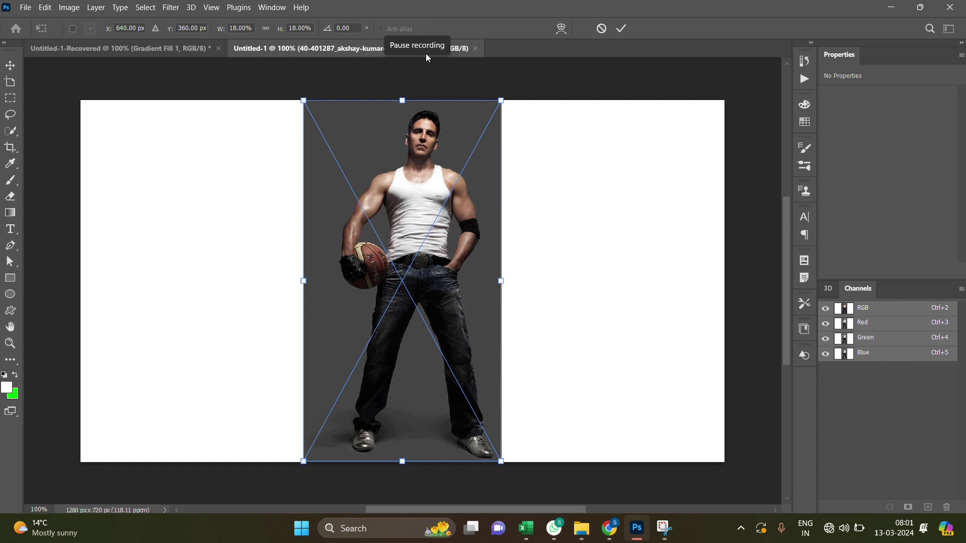
# Step: Place the basketball photo, use Select > Subject, and mask out the grey backdrop
pyautogui.press('Return')
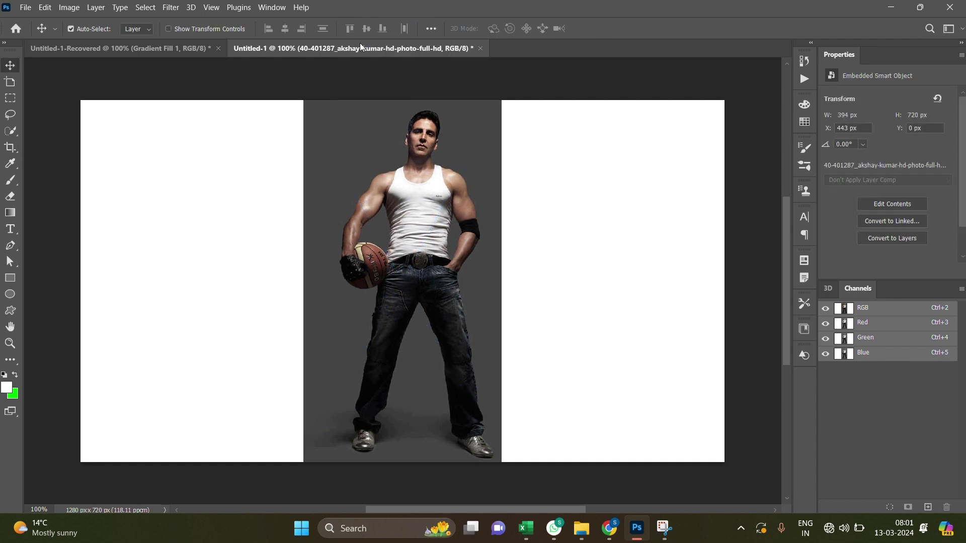
pyautogui.press('F7')
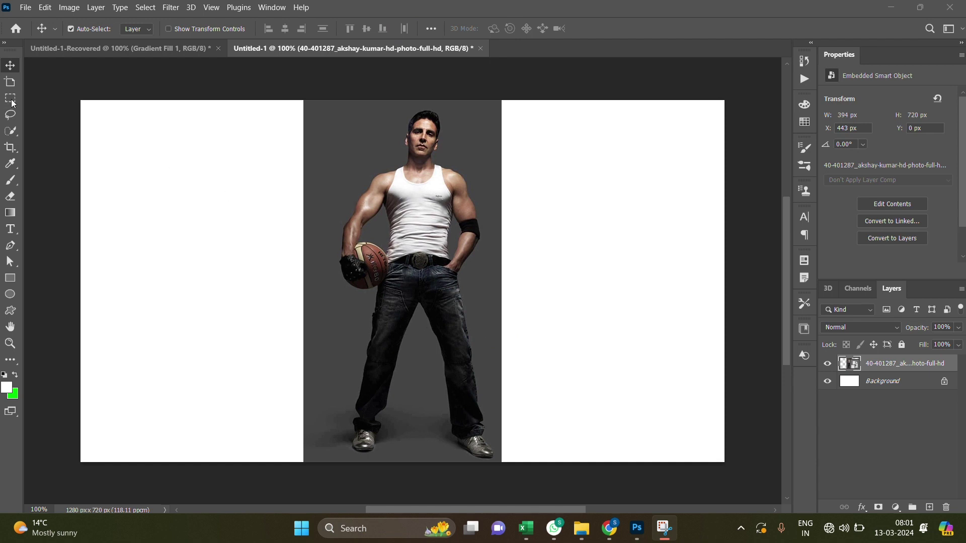
pyautogui.click(146, 7)
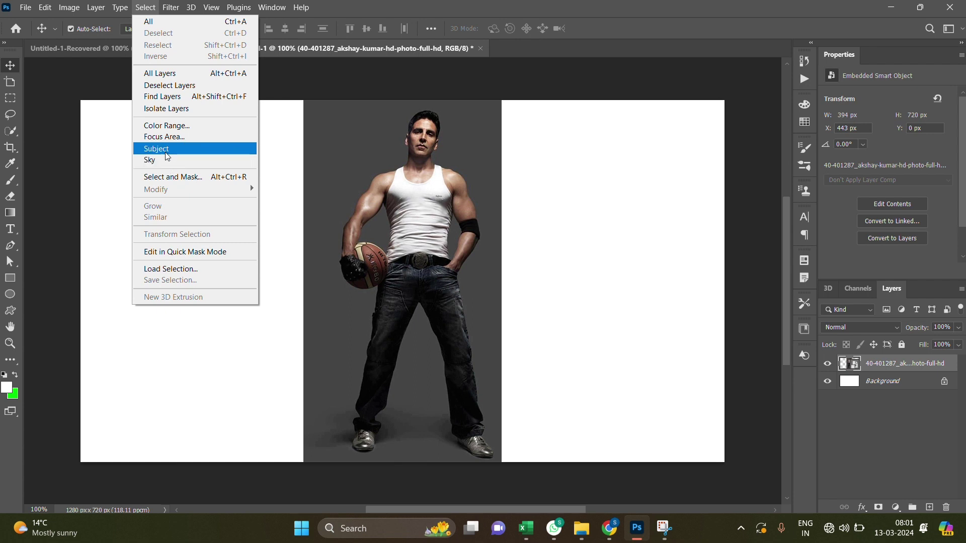
pyautogui.click(157, 149)
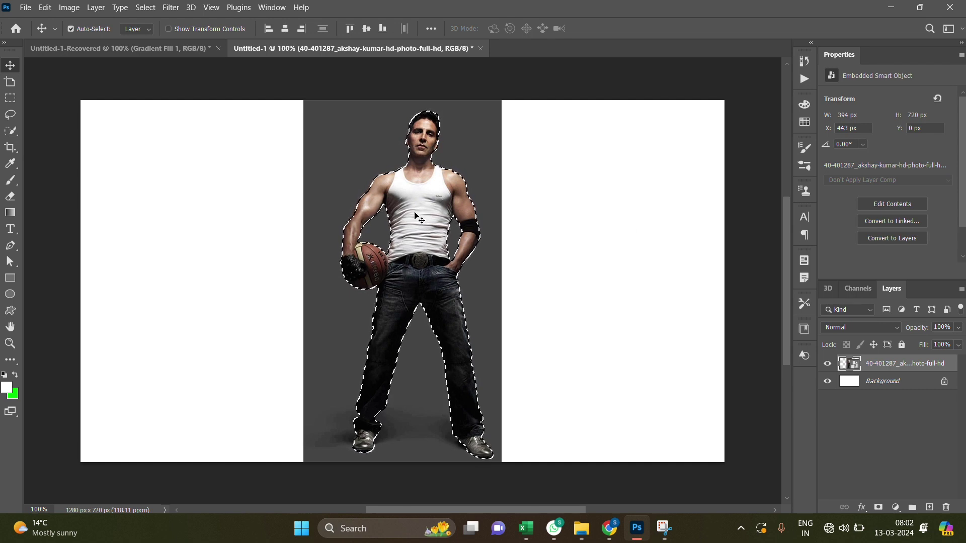
pyautogui.click(879, 513)
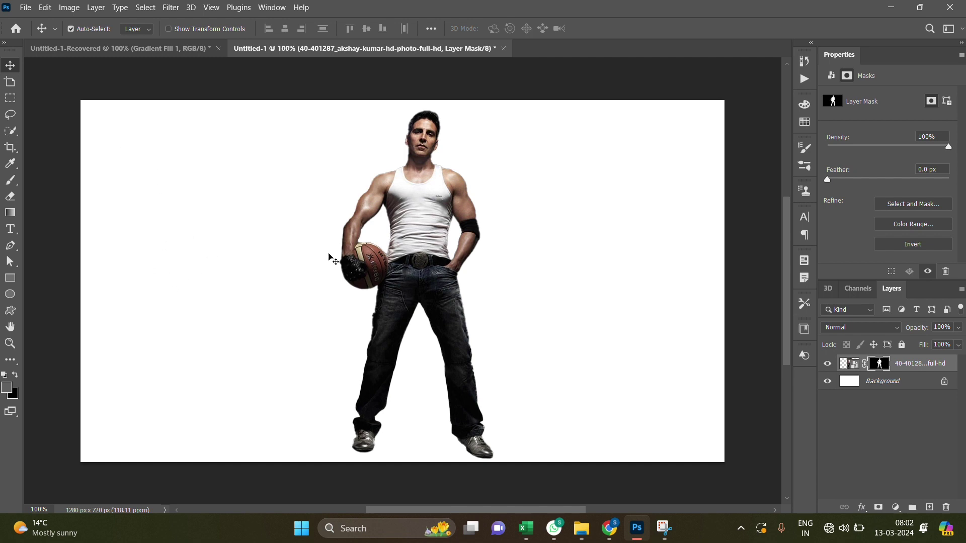
# Step: Scale the cut-out figure to about 88% and move it toward the canvas centre
pyautogui.hotkey('ctrl', 't')
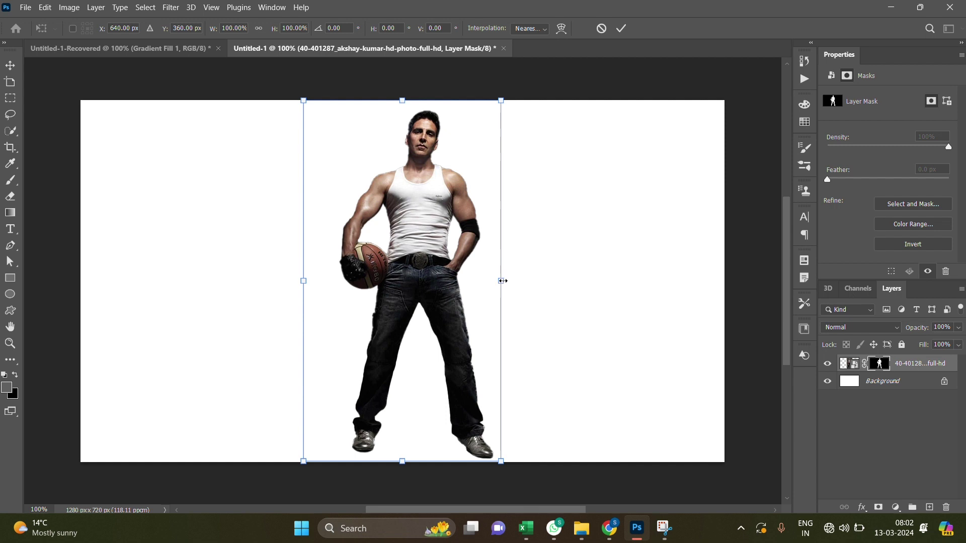
pyautogui.moveTo(502, 282); pyautogui.dragTo(478, 282)
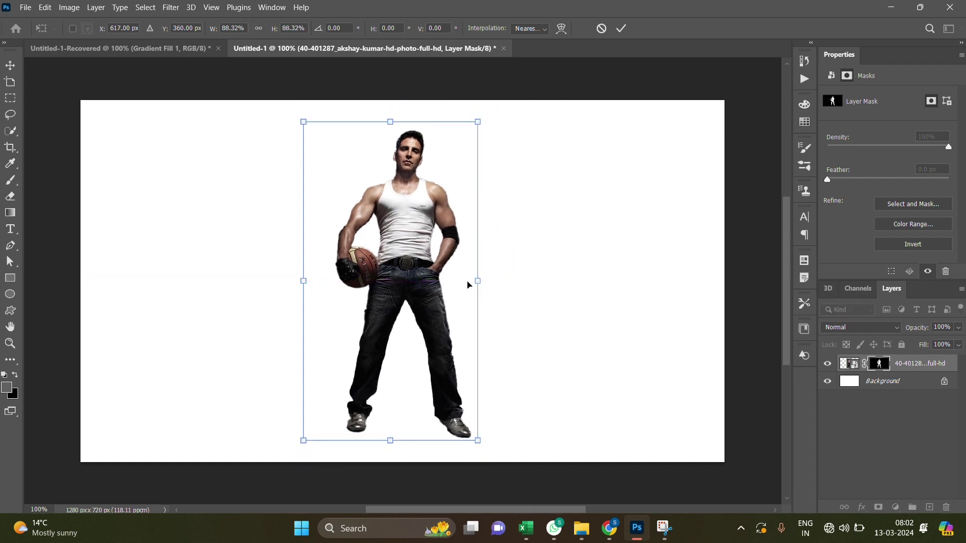
pyautogui.moveTo(417, 272); pyautogui.dragTo(431, 273)
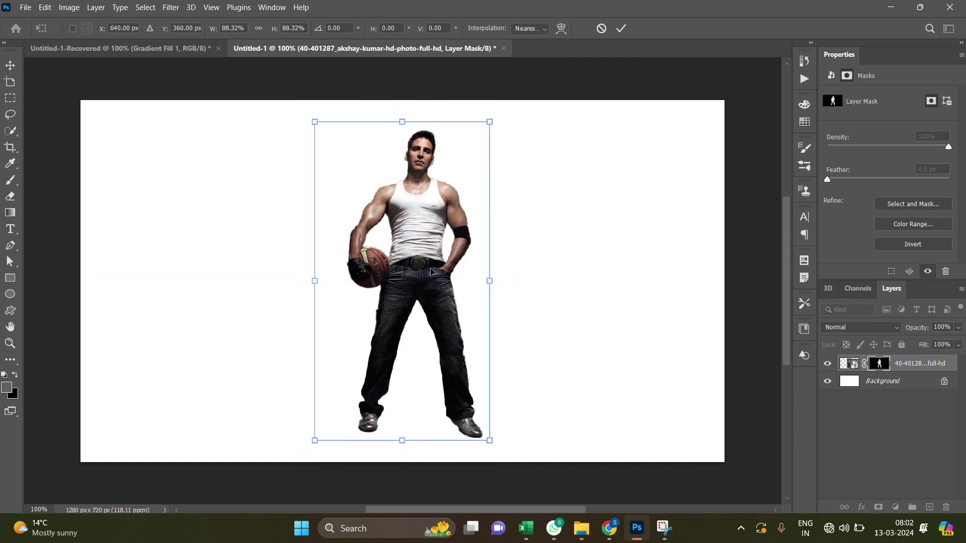
pyautogui.press('Return')
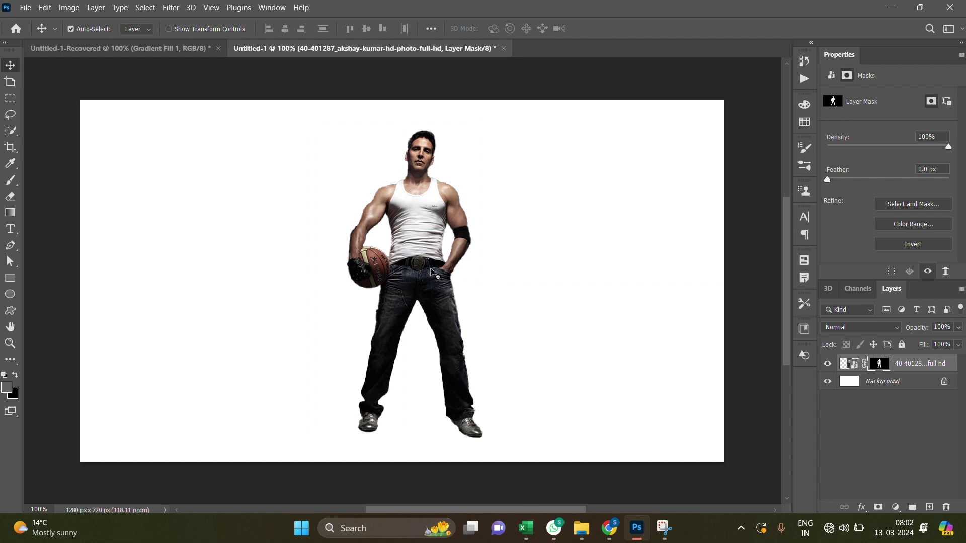
pyautogui.press('super+shift+s')
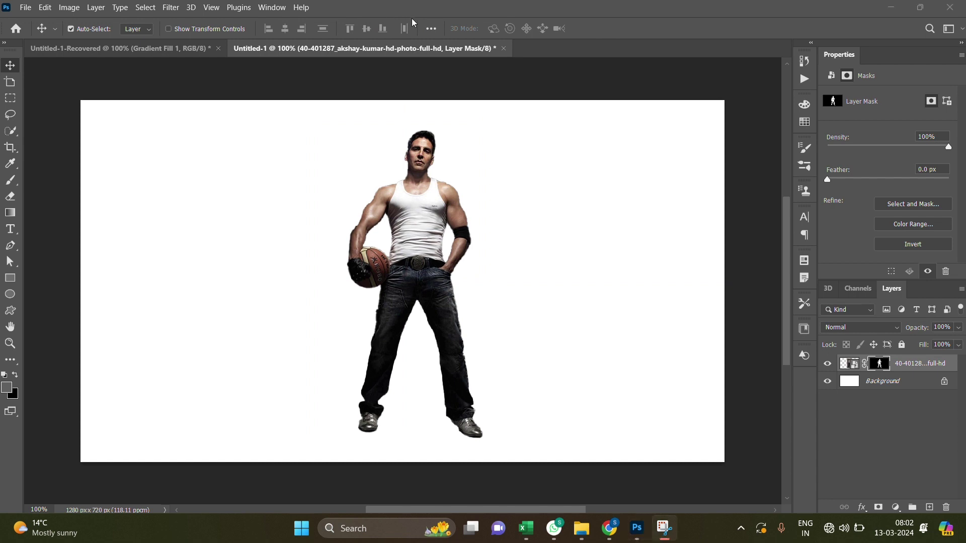
# Step: Shrink the figure slightly more, nudge it right and down, and pick up the close-up portrait
pyautogui.hotkey('ctrl', 't')
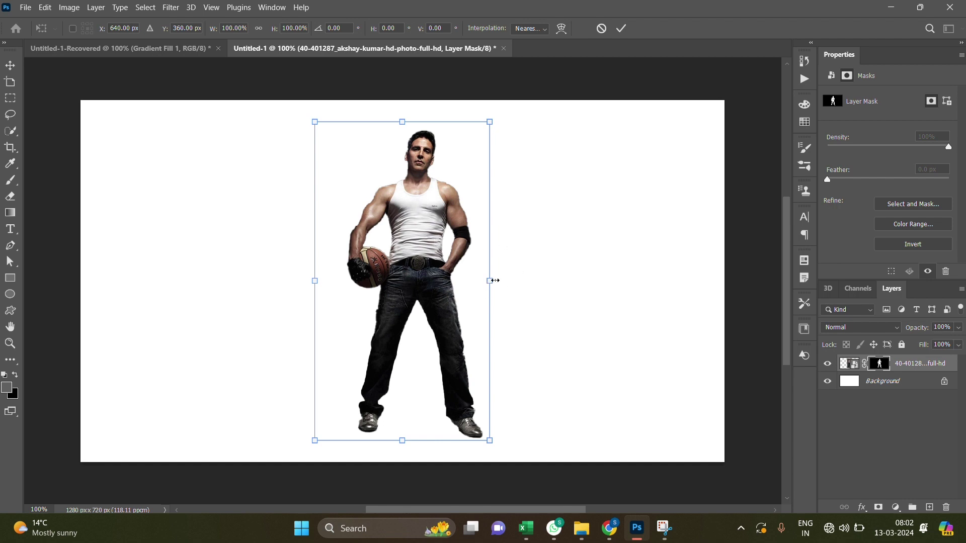
pyautogui.moveTo(495, 280); pyautogui.dragTo(470, 280)
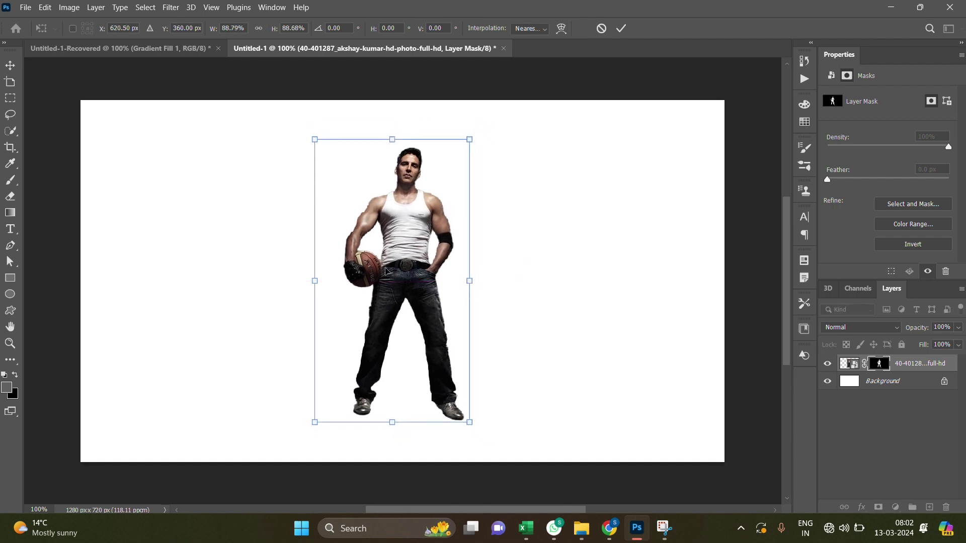
pyautogui.moveTo(368, 270); pyautogui.dragTo(379, 274)
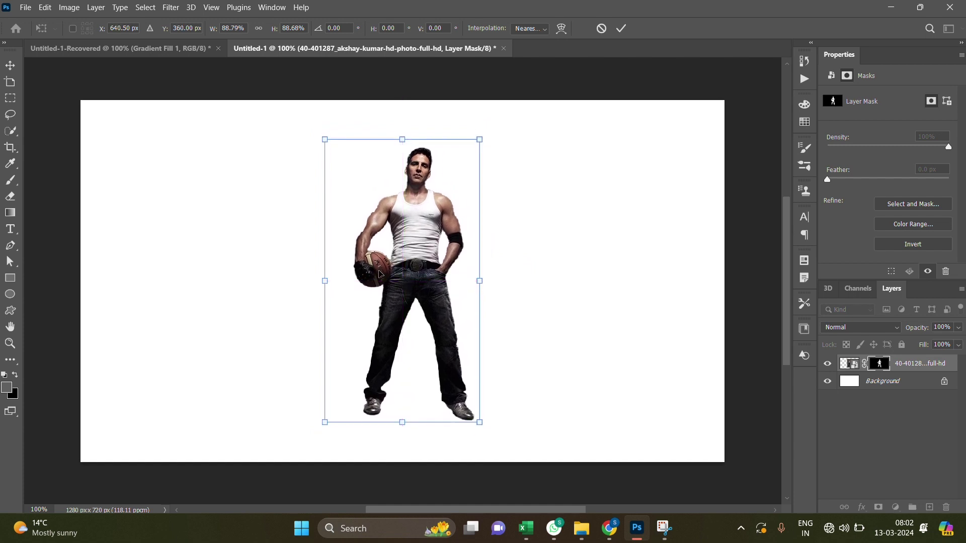
pyautogui.press('Return')
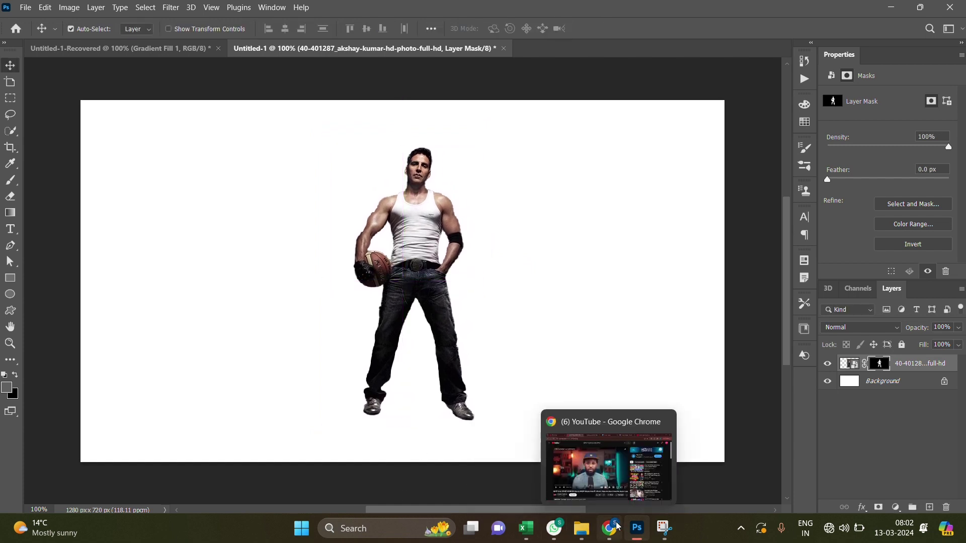
pyautogui.moveTo(581, 528)
pyautogui.click(576, 484)
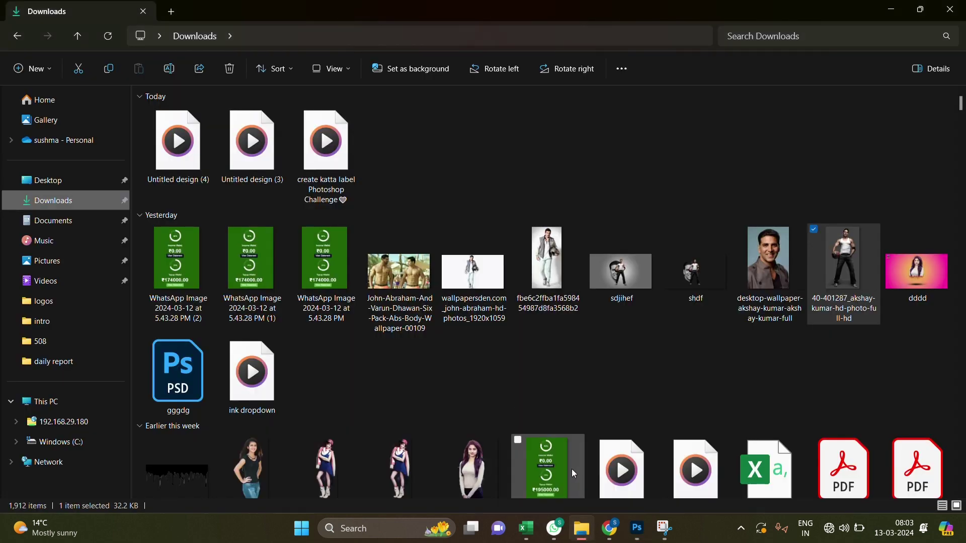
pyautogui.moveTo(770, 274); pyautogui.dragTo(636, 528)
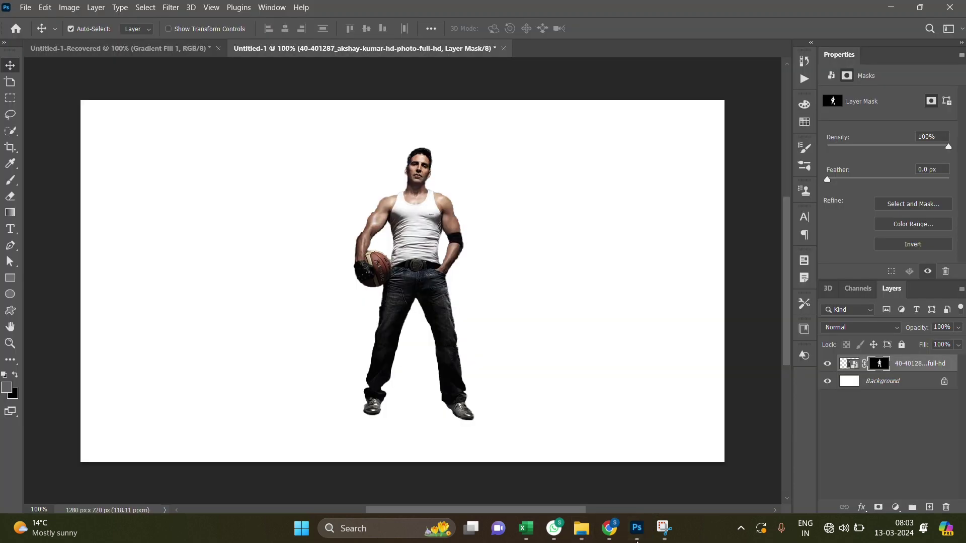
# Step: Place the smiling close-up portrait on the canvas and select the man with Select Subject
pyautogui.moveTo(637, 528); pyautogui.dragTo(399, 328)
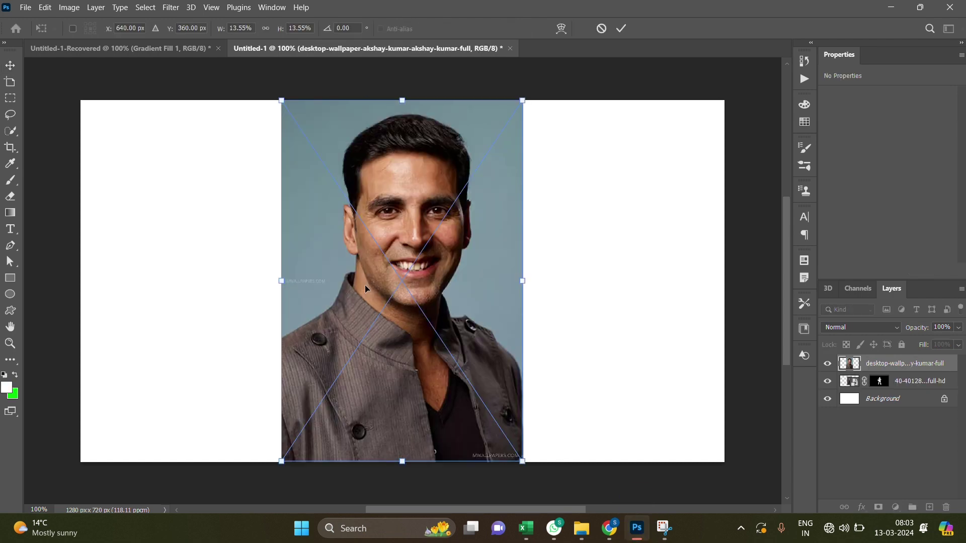
pyautogui.press('Return')
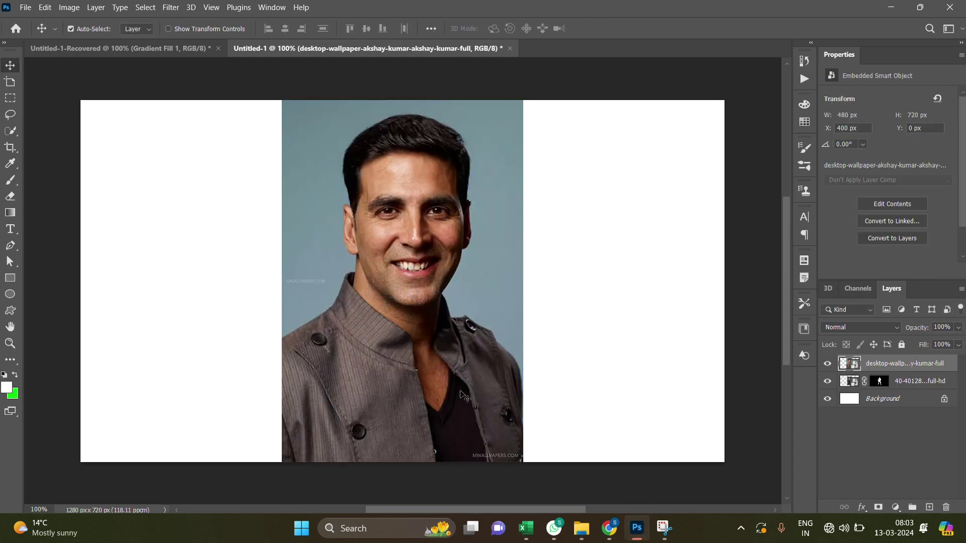
pyautogui.click(145, 8)
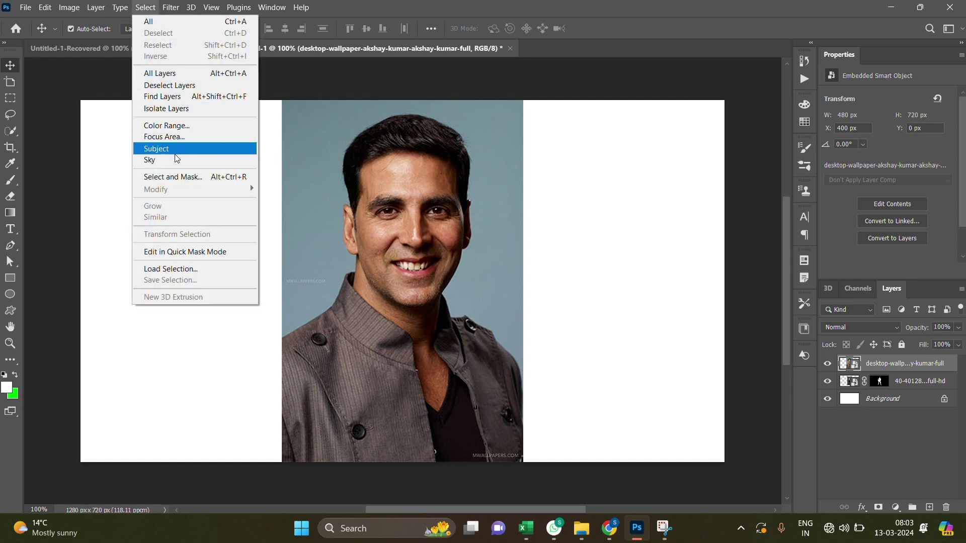
pyautogui.click(175, 154)
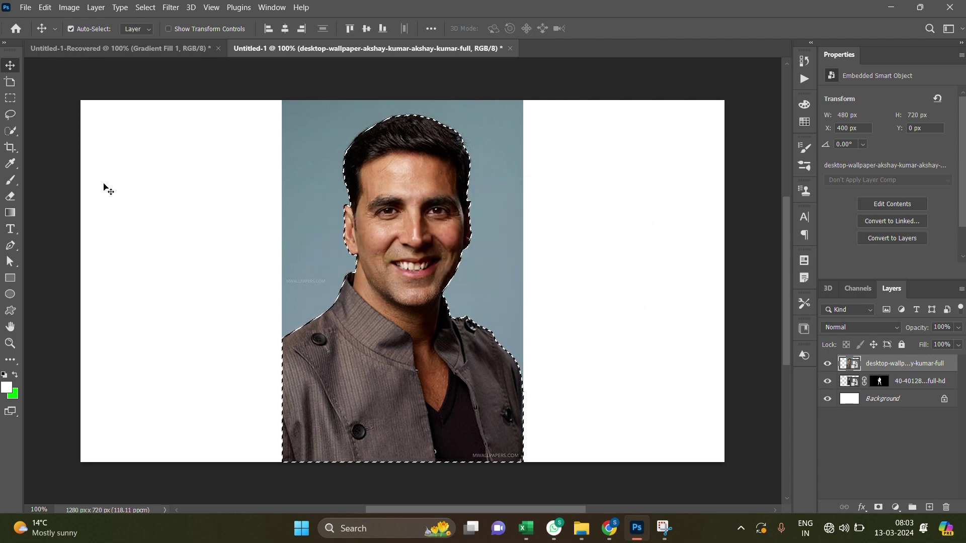
# Step: Copy the selected man onto his own layer and delete the original portrait with its blue backdrop
pyautogui.click(11, 132)
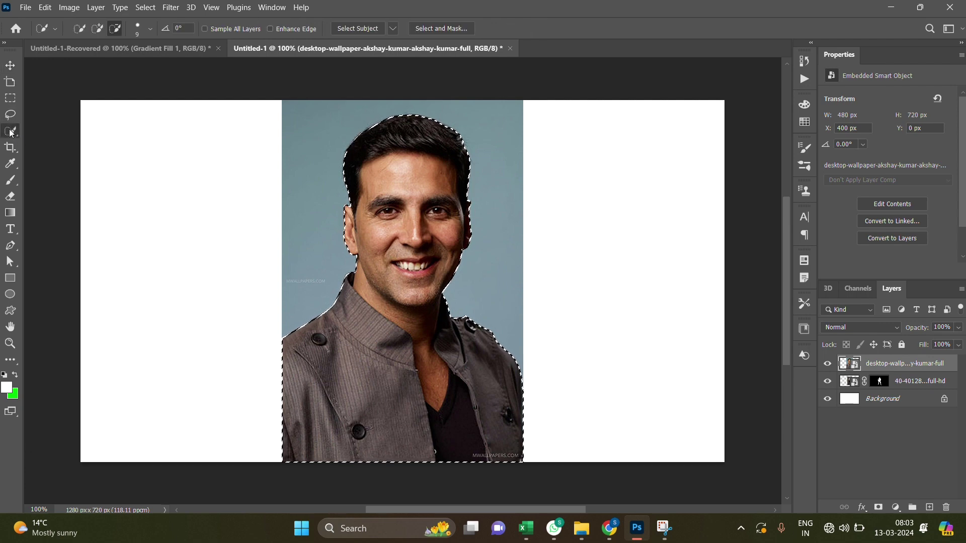
pyautogui.rightClick(409, 344)
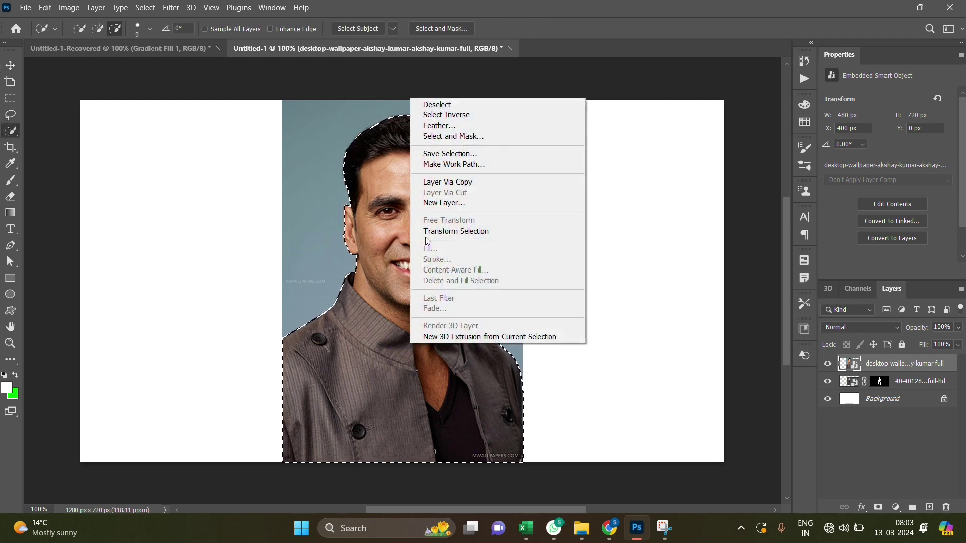
pyautogui.click(461, 184)
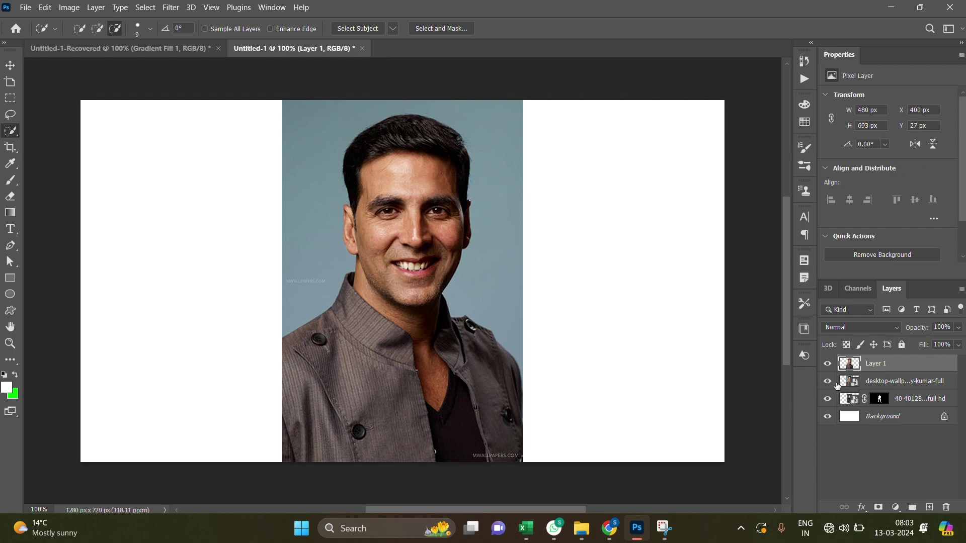
pyautogui.click(875, 382)
pyautogui.press('Delete')
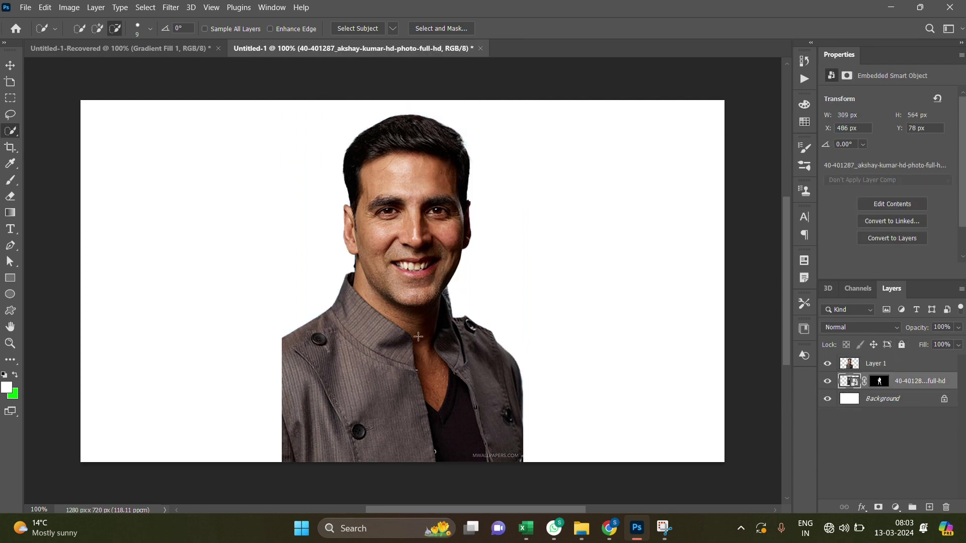
# Step: Stack the portrait cut-out beneath the full-body figure and shift it down and left
pyautogui.click(10, 65)
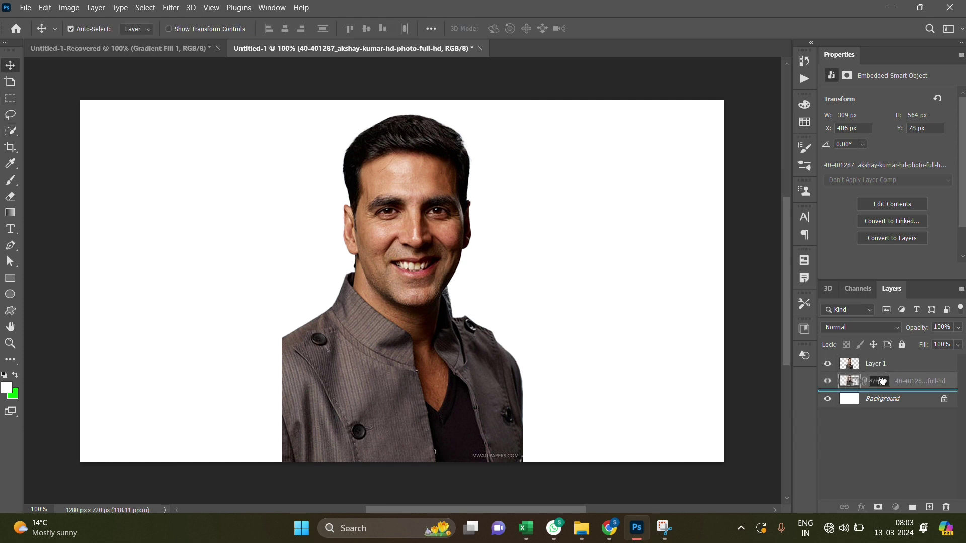
pyautogui.moveTo(879, 367); pyautogui.dragTo(879, 387)
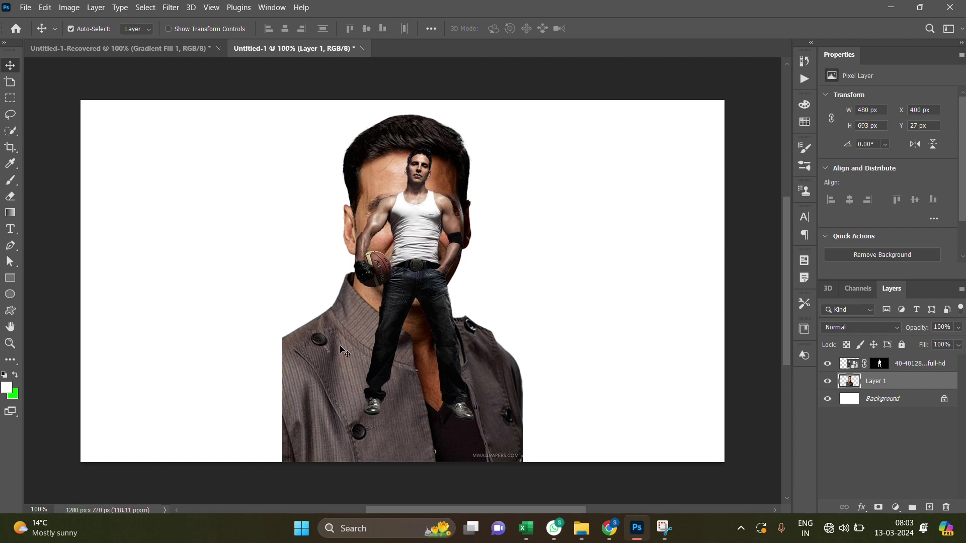
pyautogui.moveTo(341, 349); pyautogui.dragTo(298, 386)
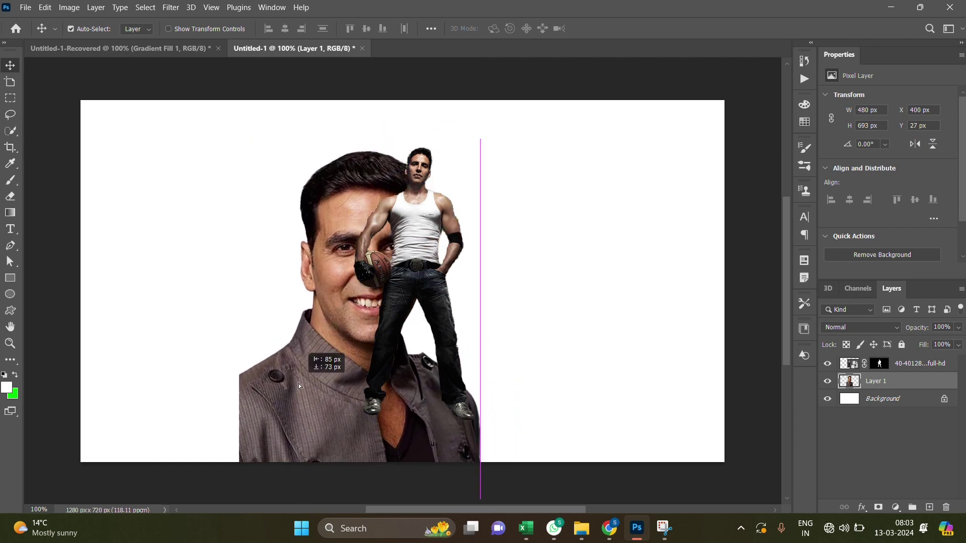
pyautogui.moveTo(298, 383)
pyautogui.mouseDown()
pyautogui.moveTo(294, 418)
pyautogui.moveTo(296, 408)
pyautogui.mouseUp()
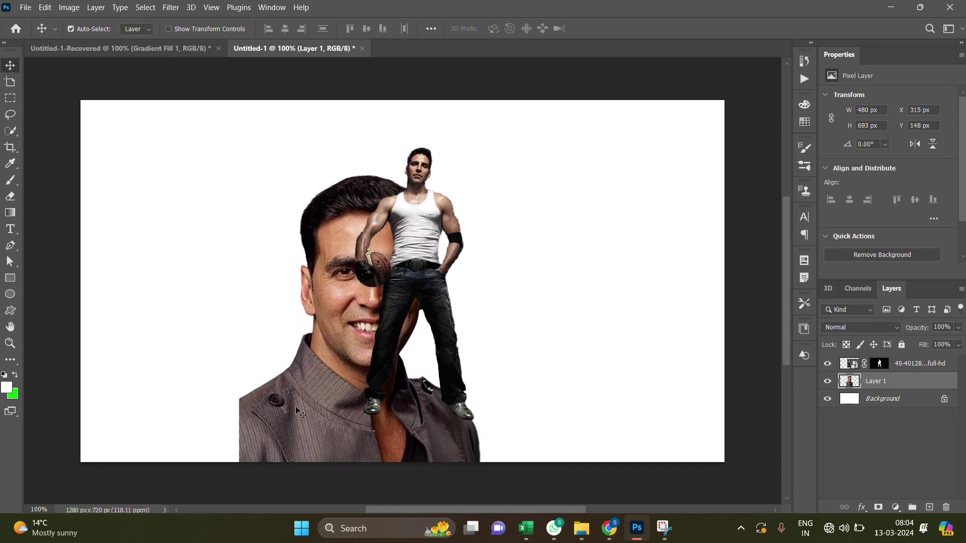
# Step: Enlarge the portrait to about 108% (520×751 px) and settle it slightly lower
pyautogui.hotkey('ctrl', 't')
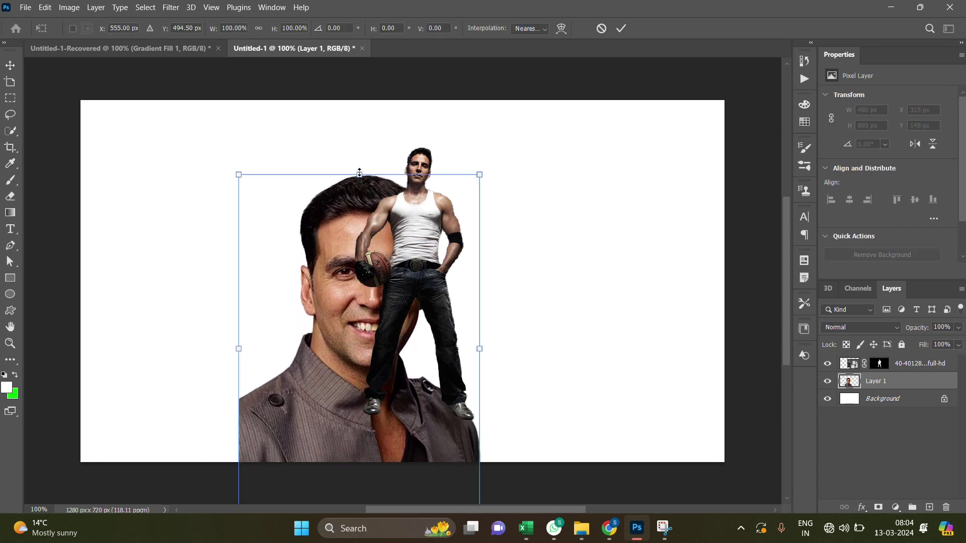
pyautogui.moveTo(359, 173); pyautogui.dragTo(364, 143)
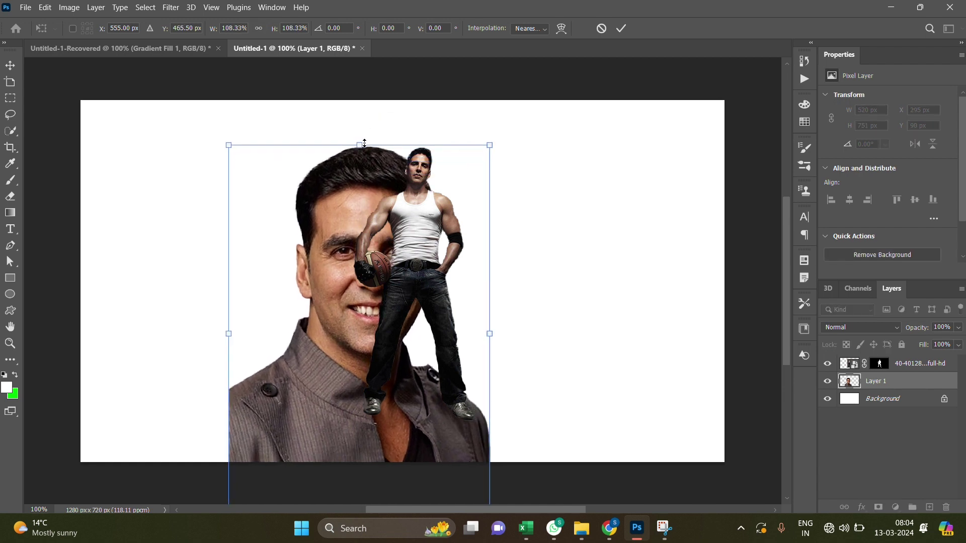
pyautogui.moveTo(321, 282)
pyautogui.mouseDown()
pyautogui.moveTo(314, 274)
pyautogui.moveTo(332, 276)
pyautogui.moveTo(322, 276)
pyautogui.mouseUp()
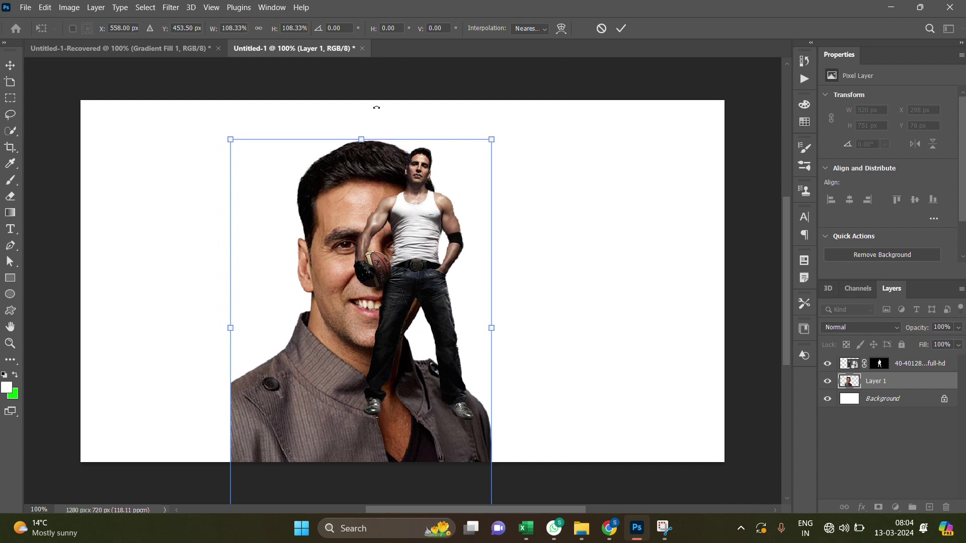
pyautogui.press('Return')
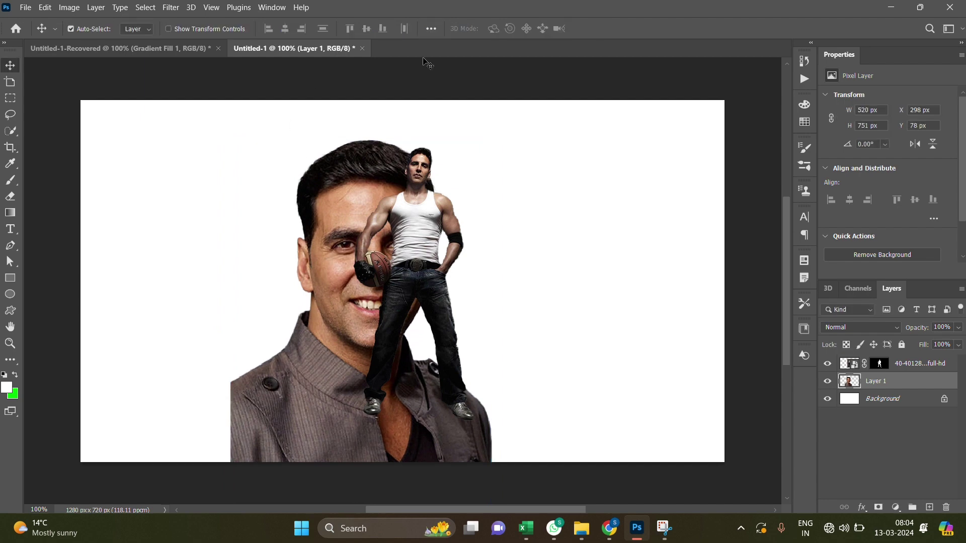
pyautogui.hotkey('ctrl', 'z')
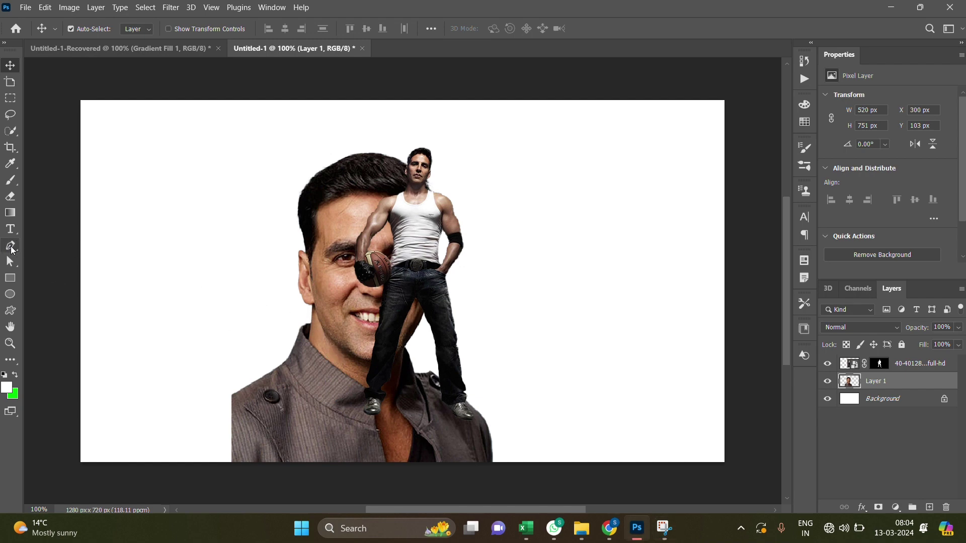
pyautogui.click(11, 246)
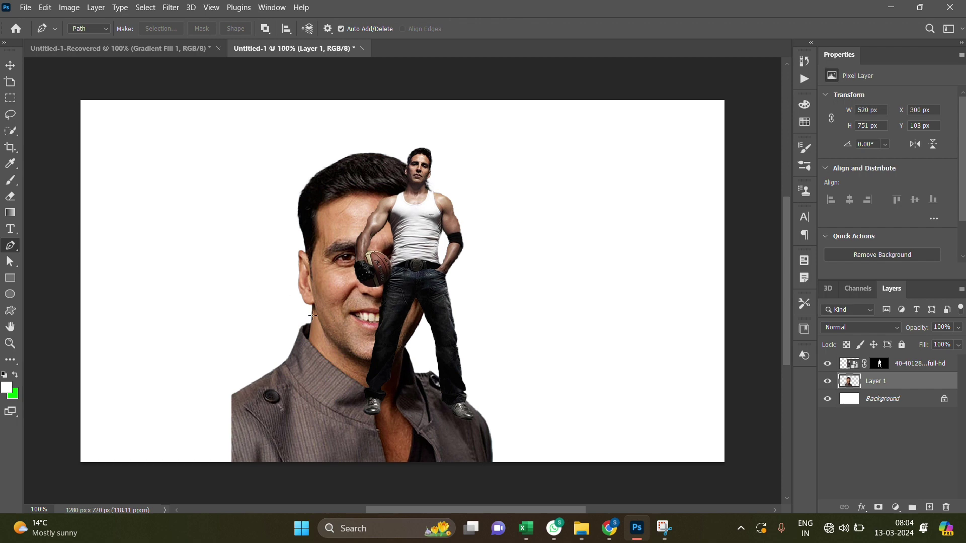
# Step: Start a pen path along the jaw and collar, curving past the left shoe up the inner leg
pyautogui.scroll(2, 309, 327)
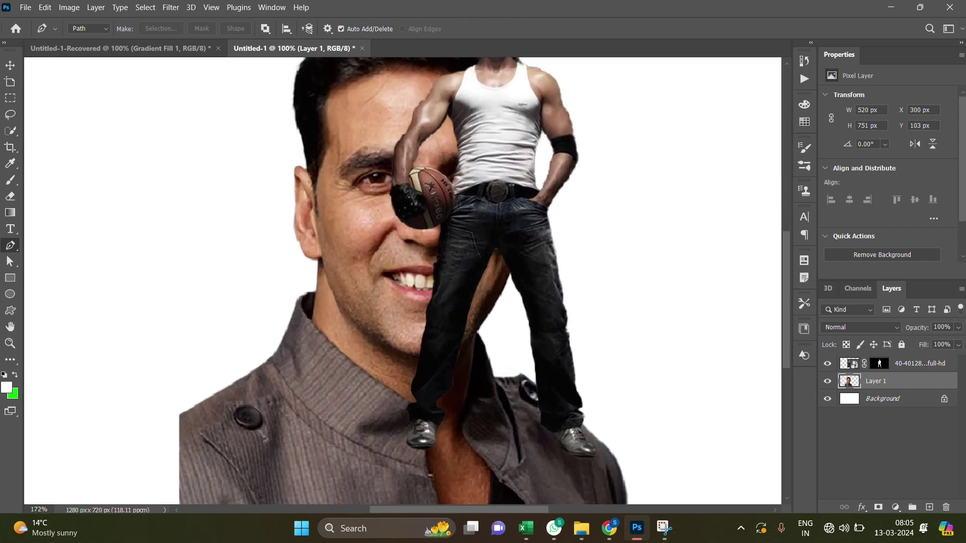
pyautogui.scroll(2, 309, 327)
pyautogui.scroll(2, 309, 327)
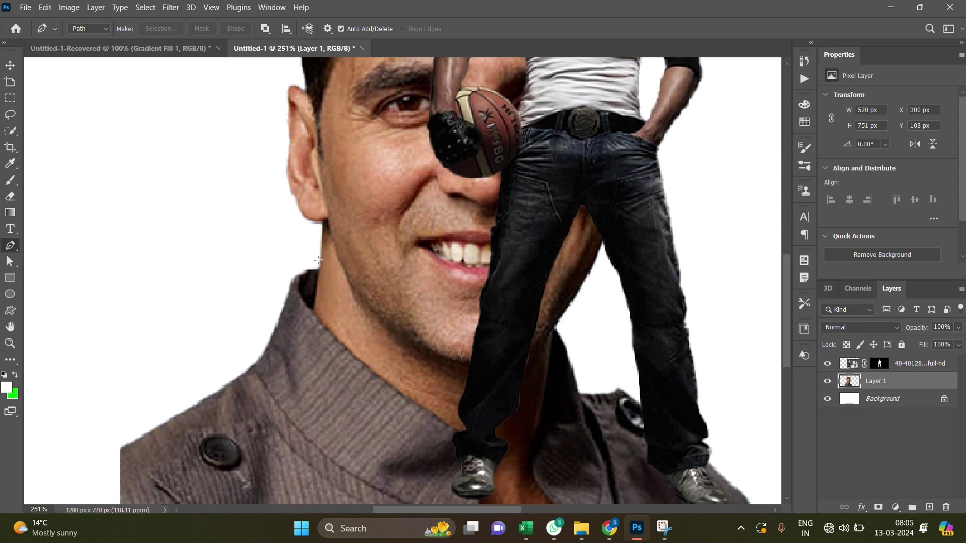
pyautogui.click(320, 259)
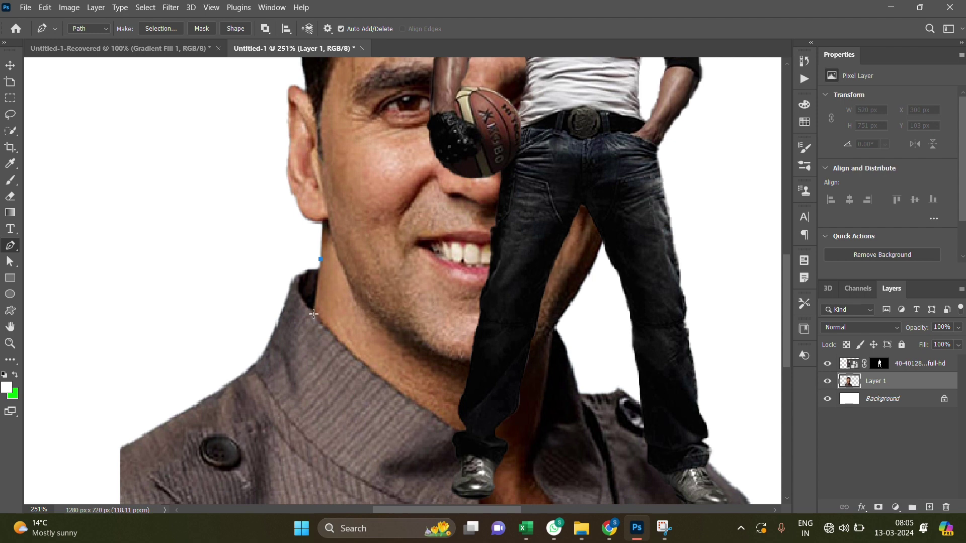
pyautogui.click(313, 313)
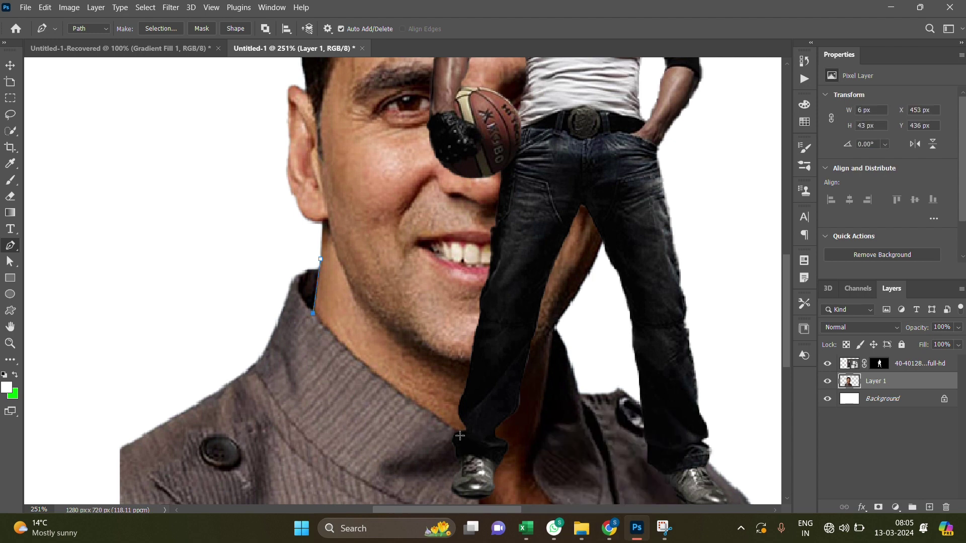
pyautogui.moveTo(458, 433); pyautogui.dragTo(517, 463)
pyautogui.click(498, 364)
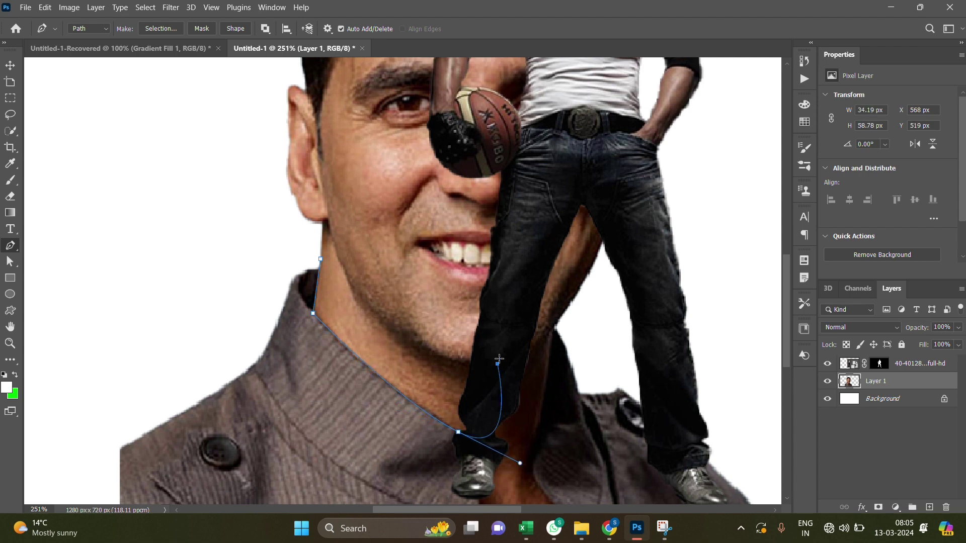
# Step: Continue the path over the crotch, down the right leg, across the jacket, and close it
pyautogui.click(524, 210)
pyautogui.click(561, 160)
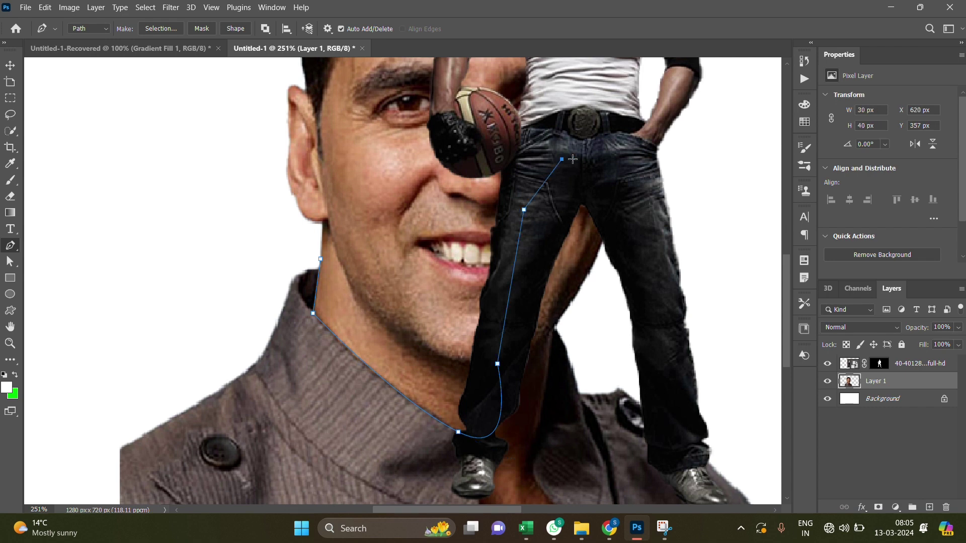
pyautogui.click(670, 414)
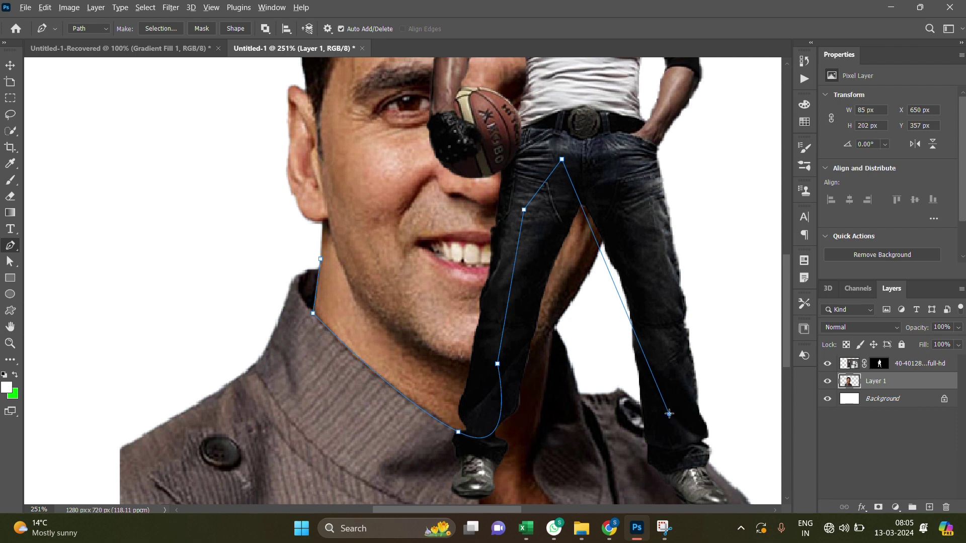
pyautogui.click(554, 474)
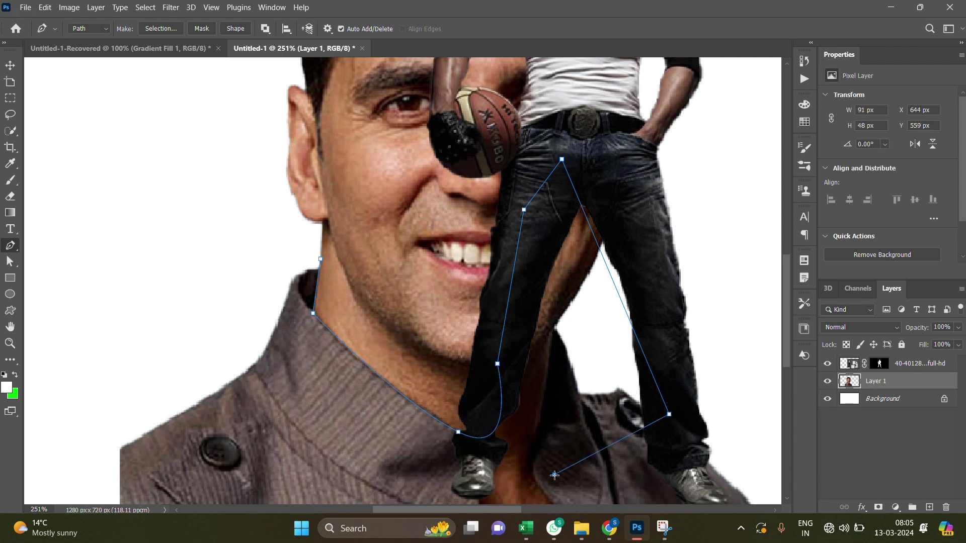
pyautogui.click(106, 419)
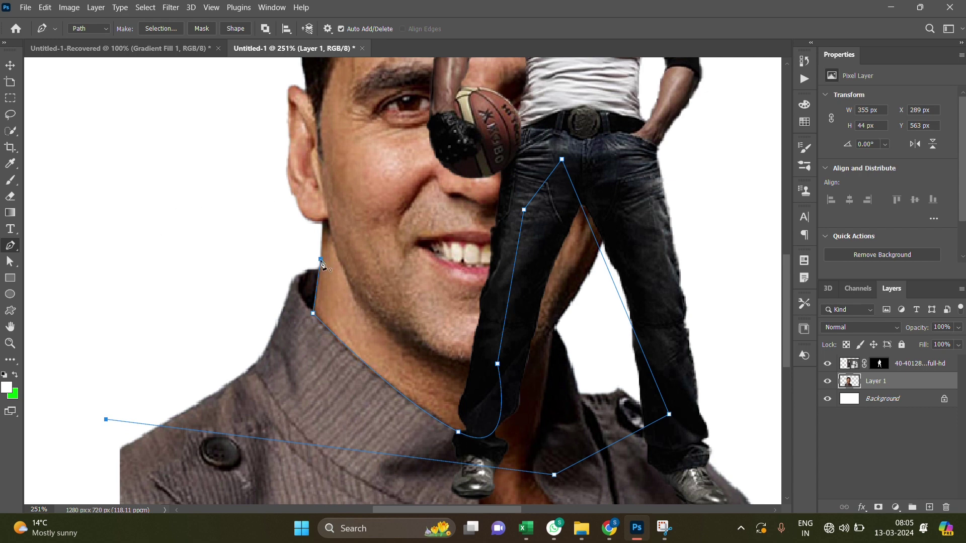
pyautogui.click(320, 260)
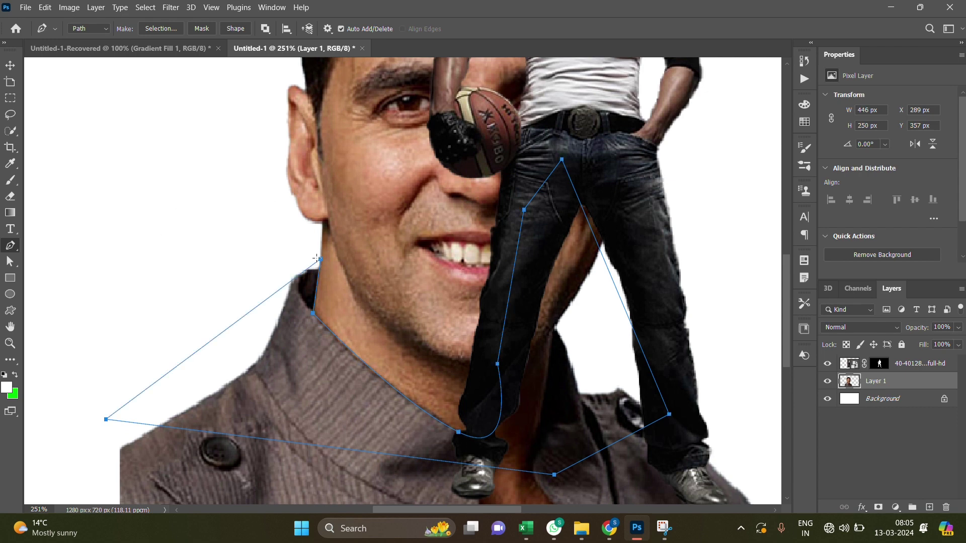
# Step: Turn the path into a 1 px feathered selection, erase the jacket inside it, and deselect
pyautogui.rightClick(305, 381)
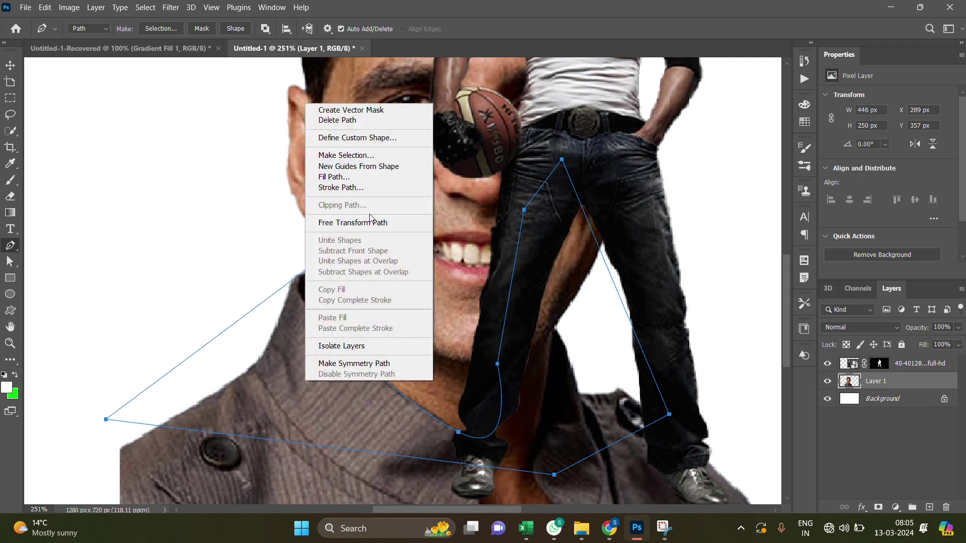
pyautogui.click(343, 155)
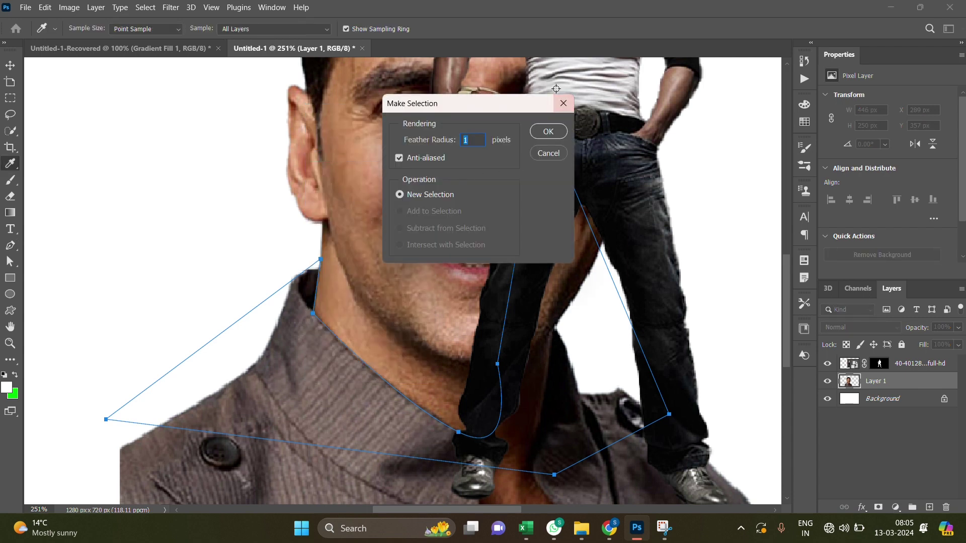
pyautogui.click(549, 132)
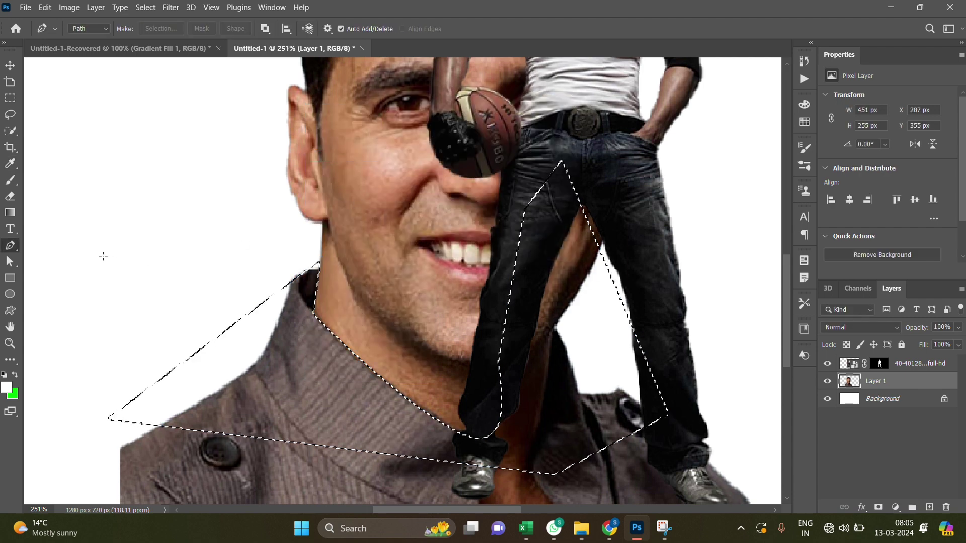
pyautogui.click(10, 199)
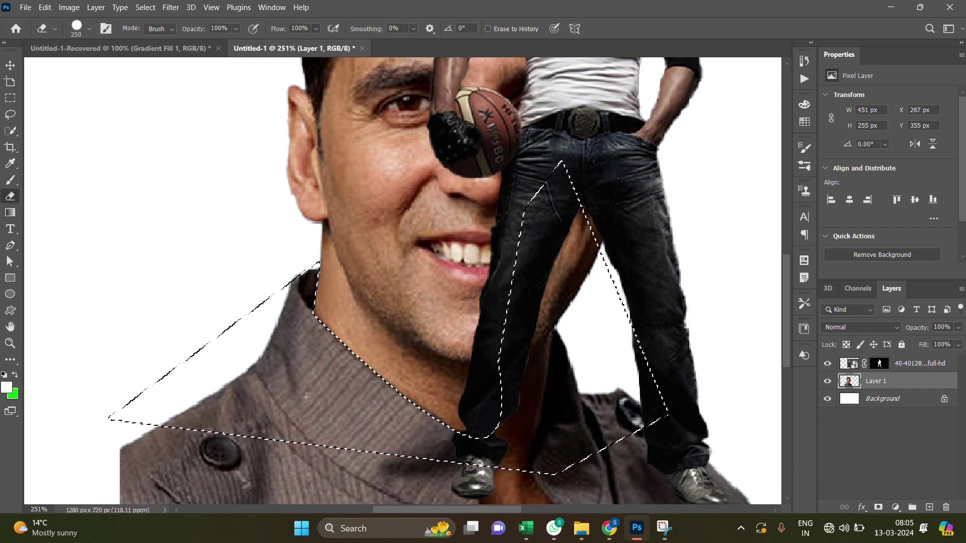
pyautogui.moveTo(255, 373)
pyautogui.mouseDown()
pyautogui.moveTo(466, 441)
pyautogui.moveTo(589, 390)
pyautogui.mouseUp()
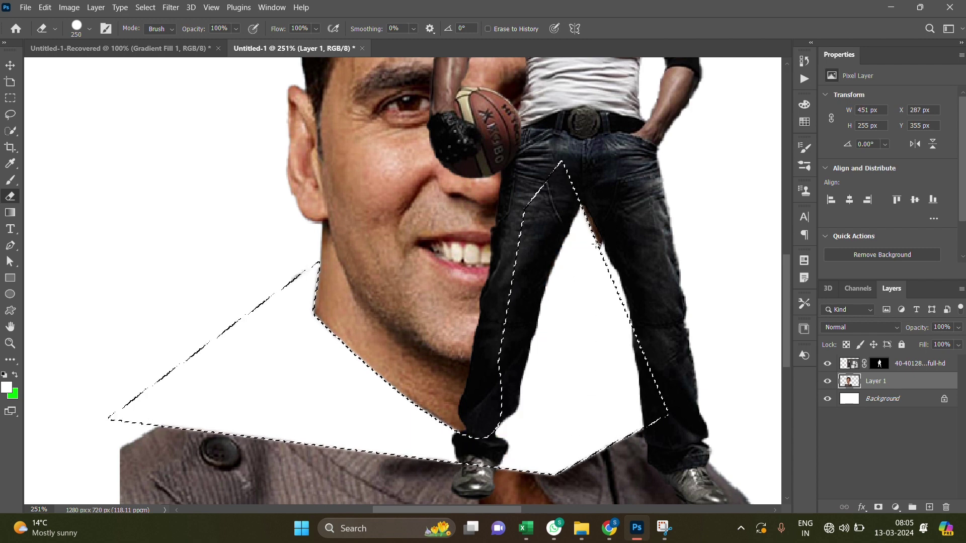
pyautogui.hotkey('ctrl', 'd')
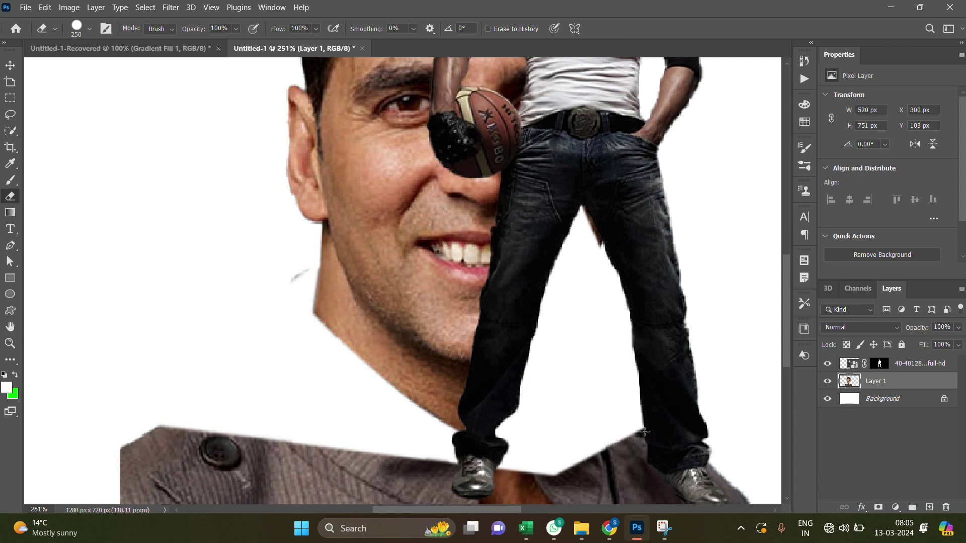
pyautogui.scroll(-5, 644, 432)
# Step: Erase the remaining jacket on the left and lower edge below the face
pyautogui.scroll(1, 644, 432)
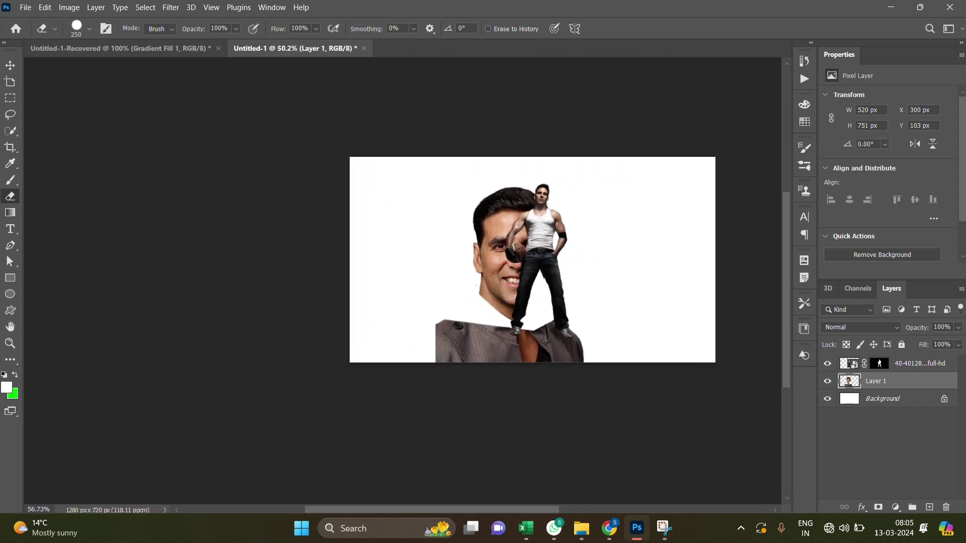
pyautogui.scroll(2, 644, 431)
pyautogui.scroll(1, 624, 96)
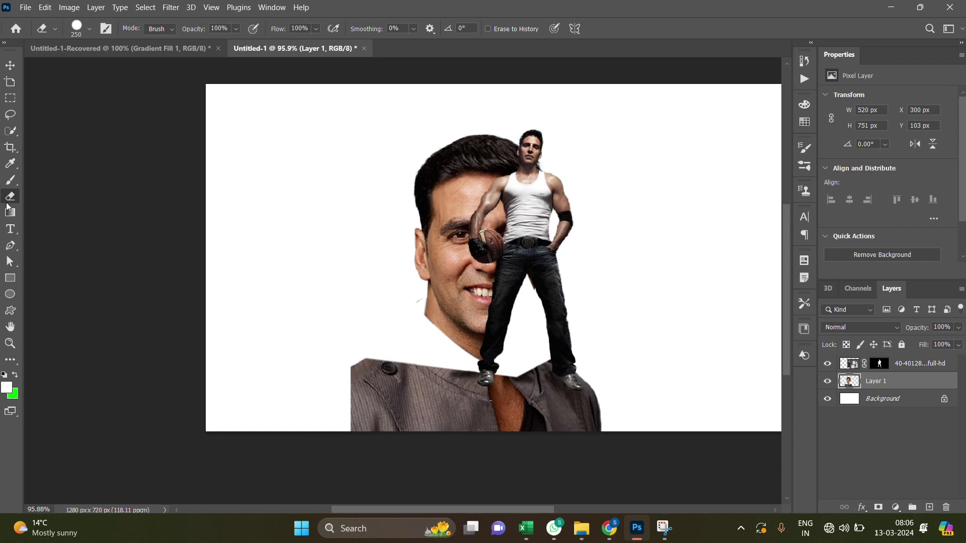
pyautogui.click(352, 396)
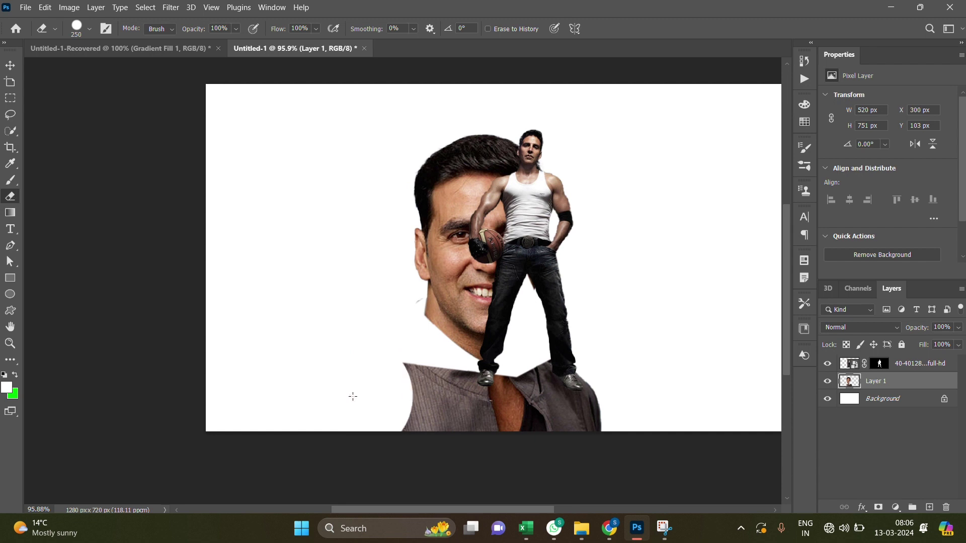
pyautogui.click(412, 407)
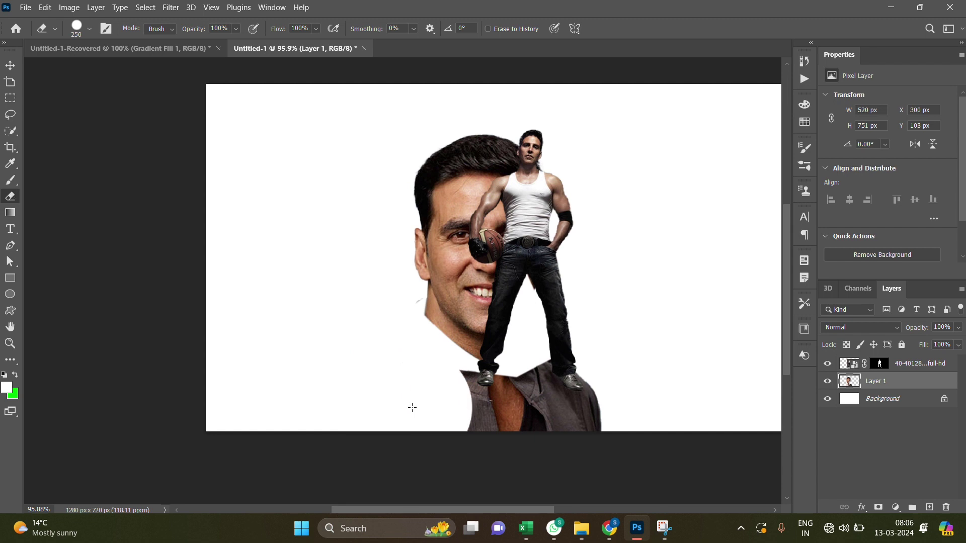
pyautogui.click(412, 407)
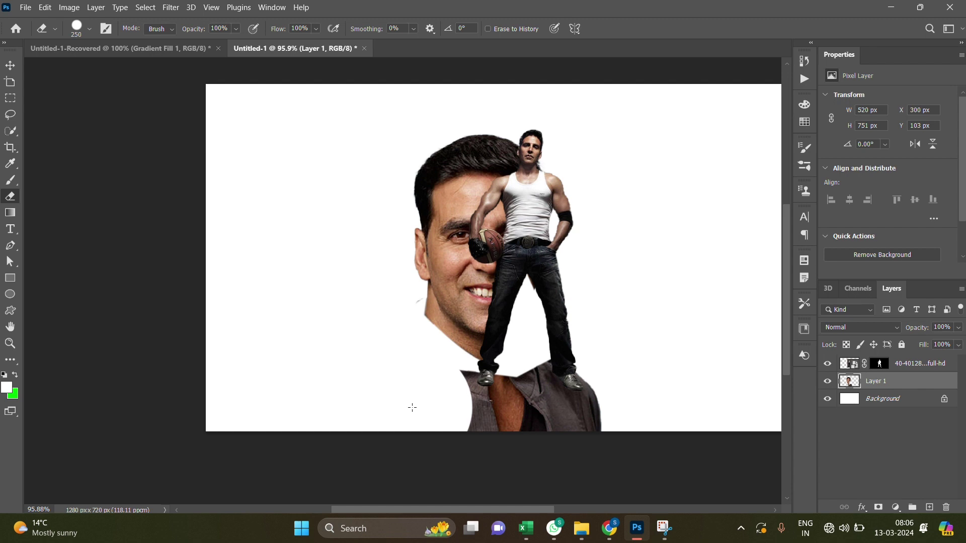
pyautogui.click(615, 432)
# Step: Erase the dark jacket triangle and last slivers under the face, then inspect the result
pyautogui.click(579, 382)
pyautogui.click(513, 440)
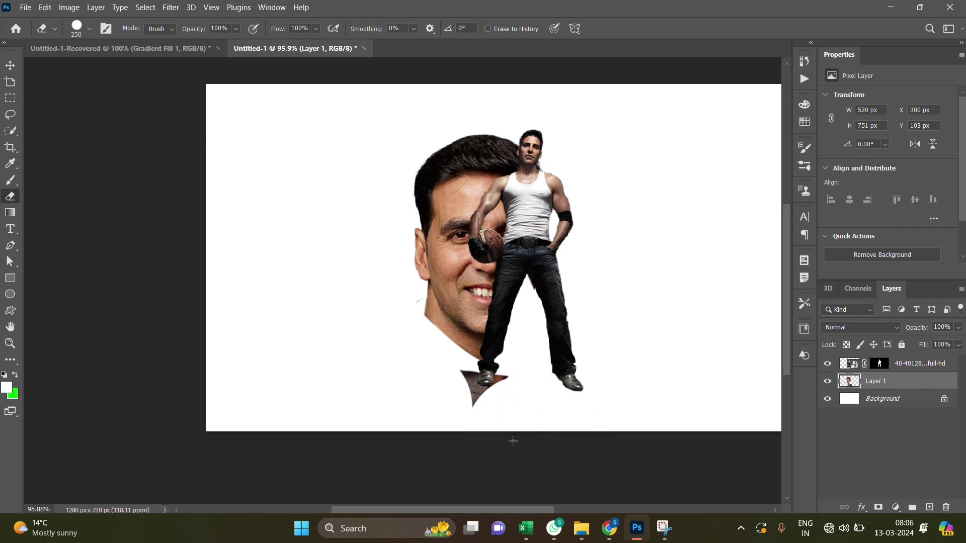
pyautogui.click(511, 423)
pyautogui.click(472, 432)
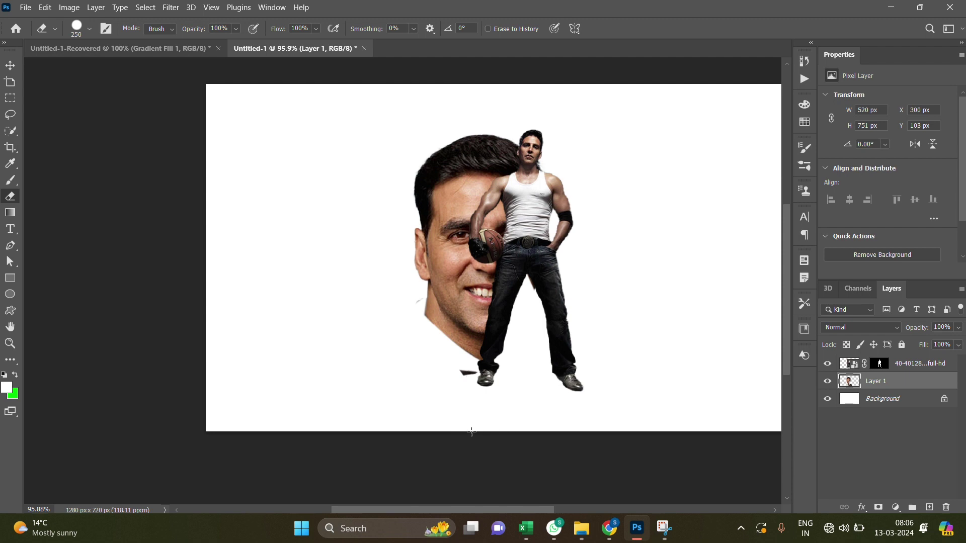
pyautogui.click(451, 423)
pyautogui.scroll(-3, 532, 363)
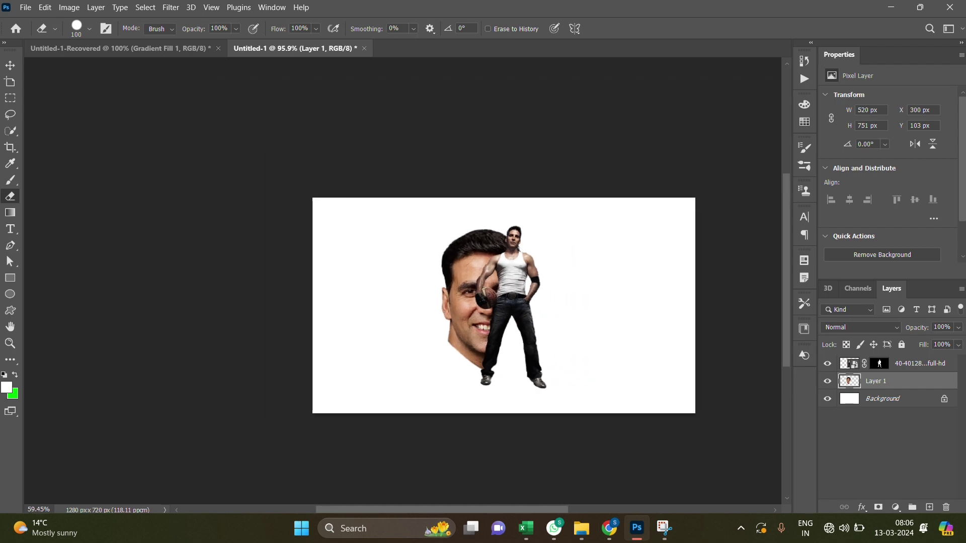
pyautogui.scroll(5, 532, 363)
pyautogui.scroll(-1, 415, 302)
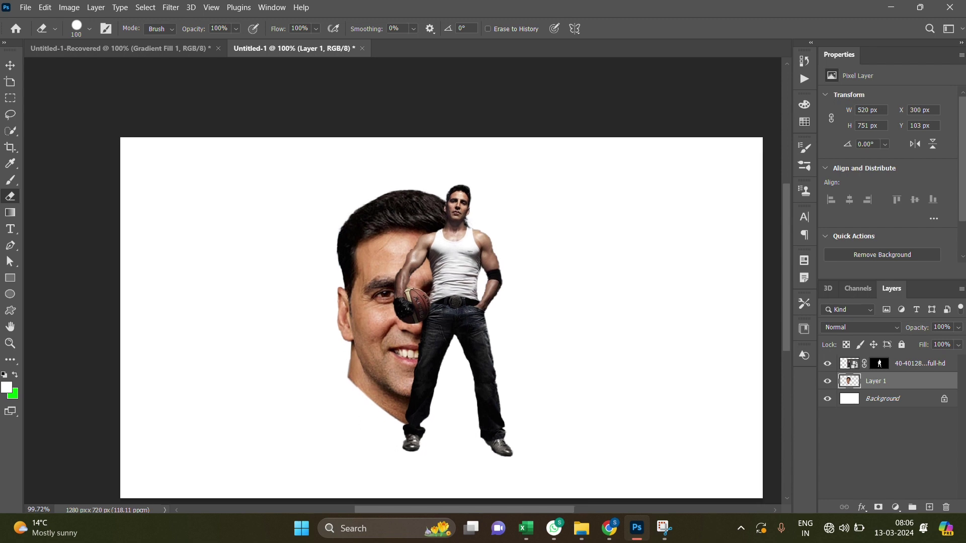
pyautogui.scroll(-1, 415, 302)
pyautogui.hscroll(1, 415, 302)
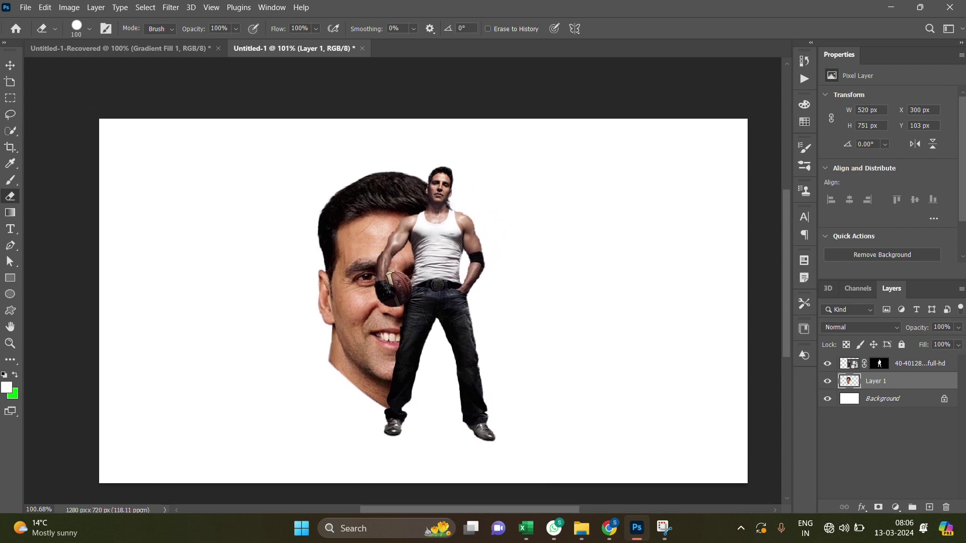
pyautogui.scroll(2, 454, 292)
pyautogui.scroll(2, 454, 293)
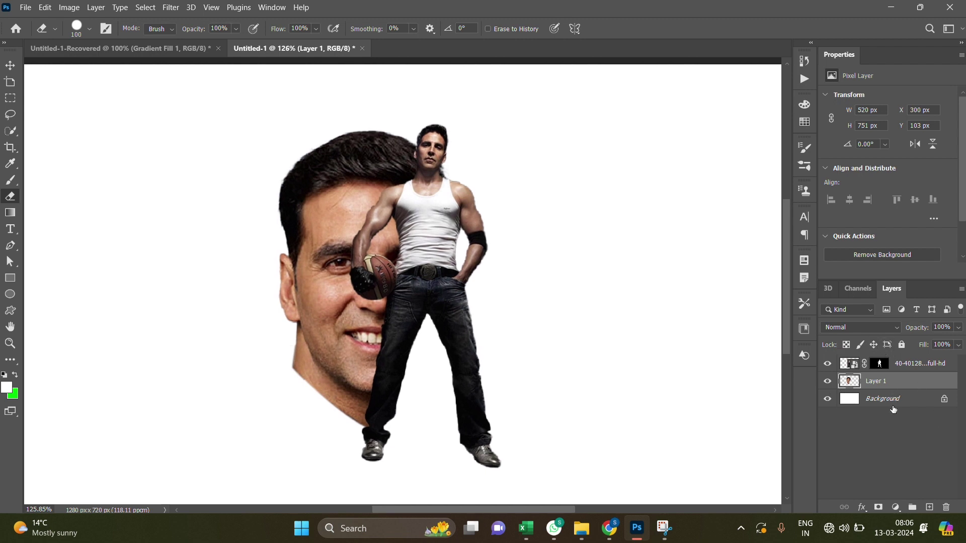
# Step: Add a Black & White adjustment layer to grayscale the portrait, then reselect Layer 1
pyautogui.click(898, 508)
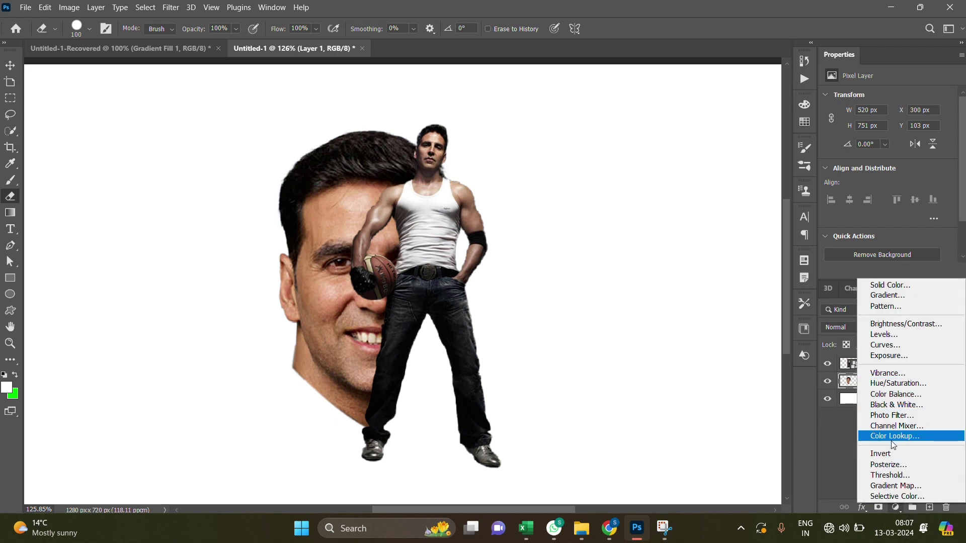
pyautogui.click(887, 408)
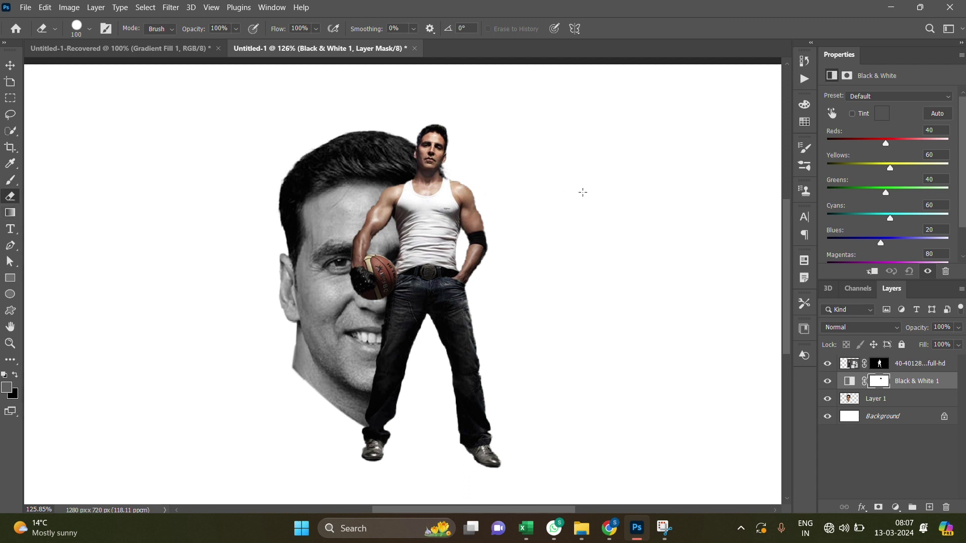
pyautogui.click(850, 398)
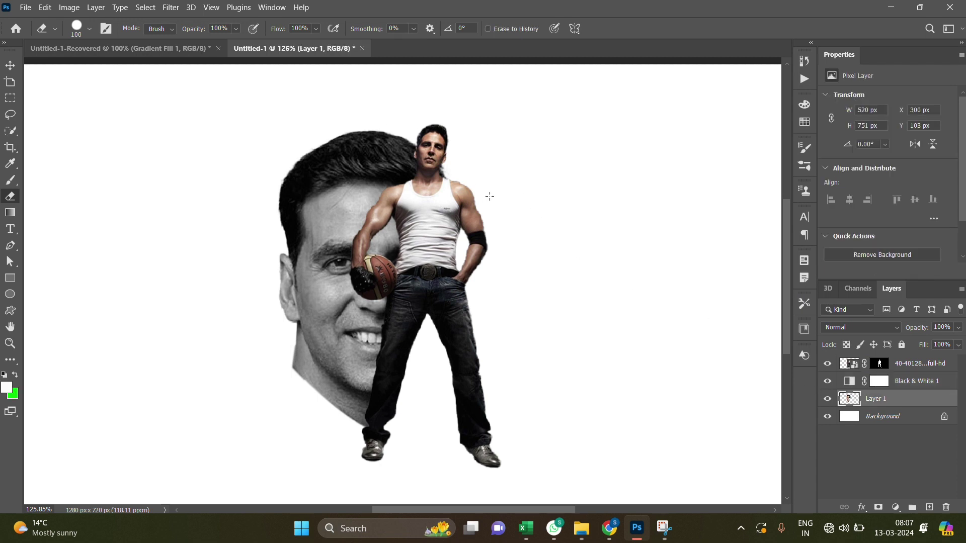
# Step: Erase the stray dark pixels beside the neck and set the foreground colour to cyan 05ffdf
pyautogui.click(458, 180)
pyautogui.click(7, 387)
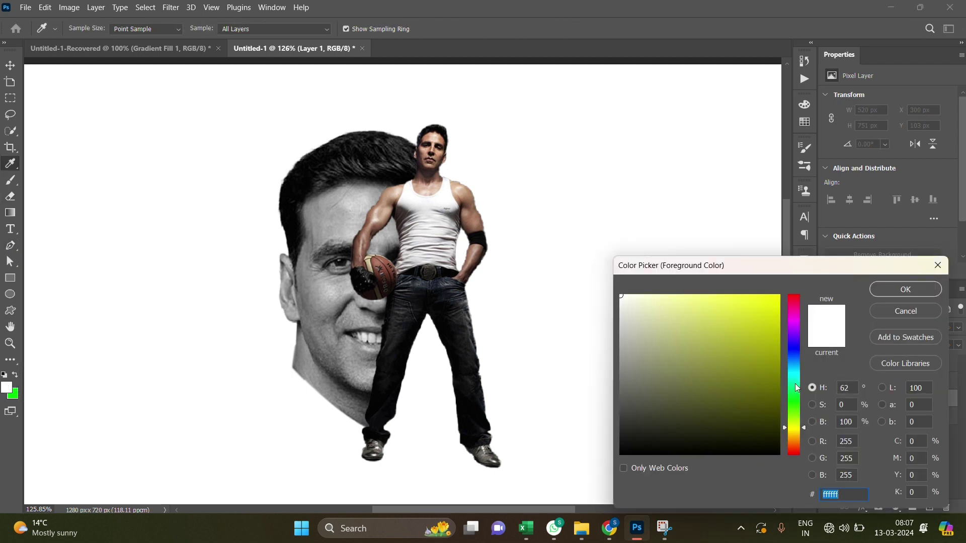
pyautogui.click(796, 385)
pyautogui.moveTo(796, 385); pyautogui.dragTo(797, 385)
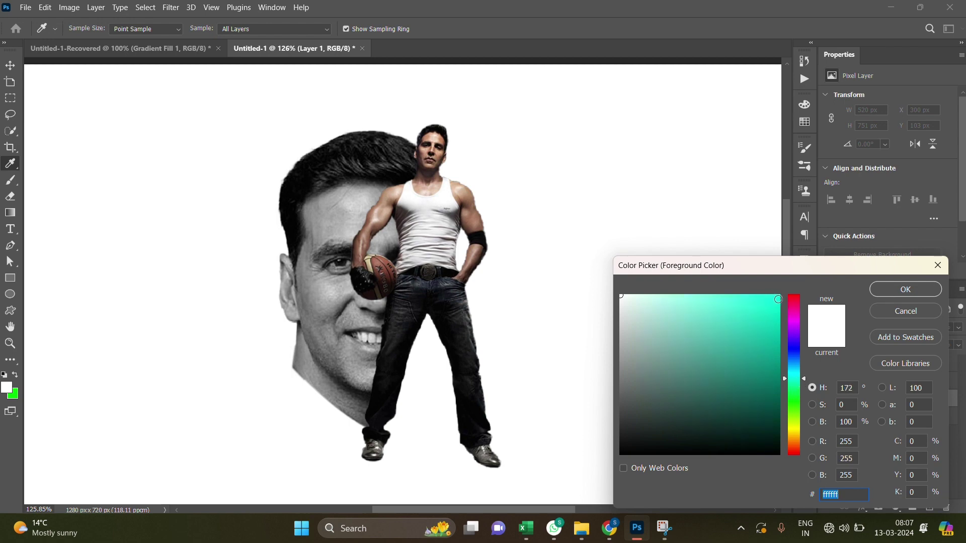
pyautogui.click(778, 291)
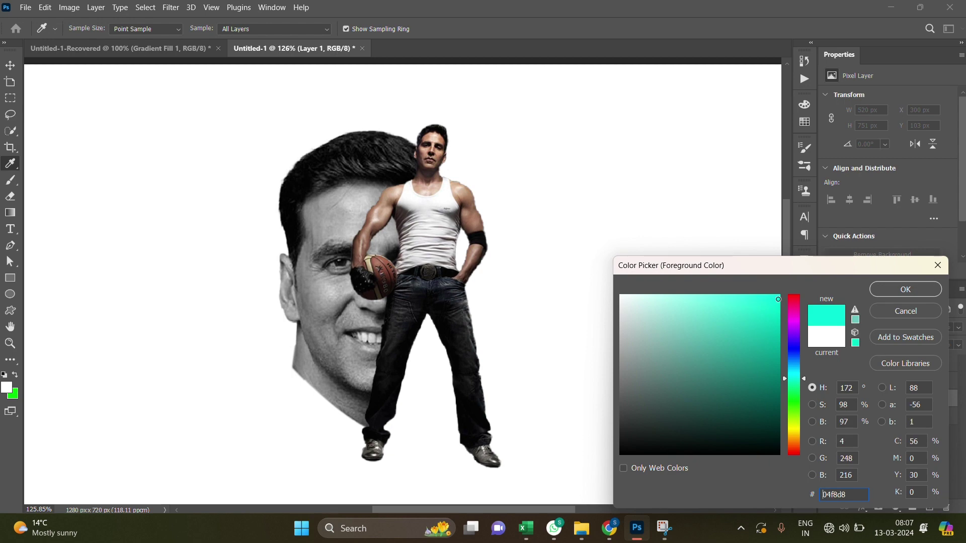
pyautogui.click(891, 289)
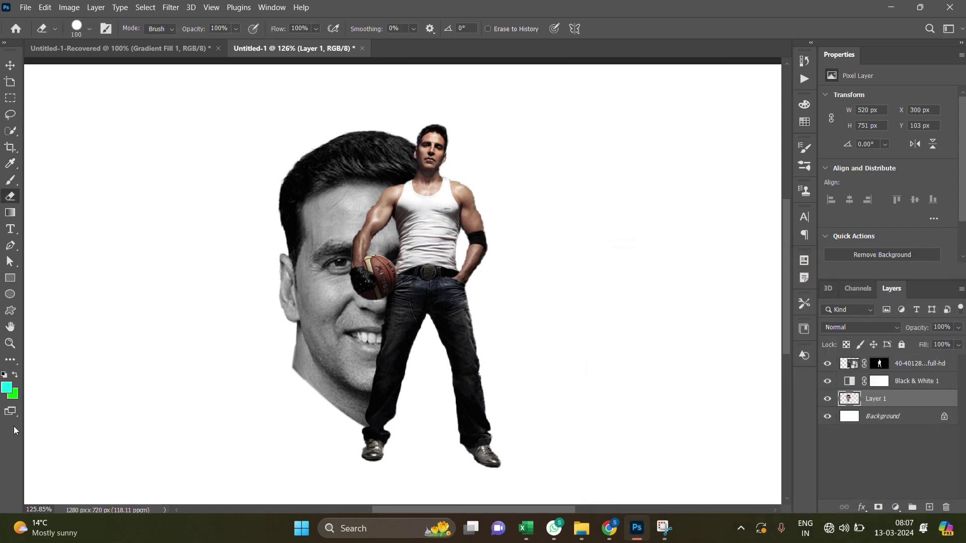
# Step: Keep cyan 05ffdf as the foreground colour and pick the Rectangle tool
pyautogui.click(6, 387)
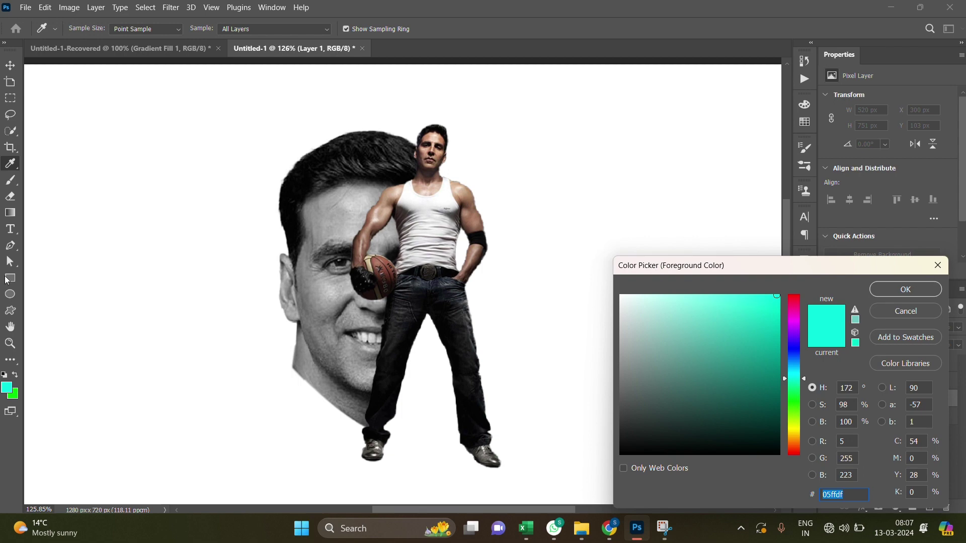
pyautogui.click(12, 281)
pyautogui.click(907, 290)
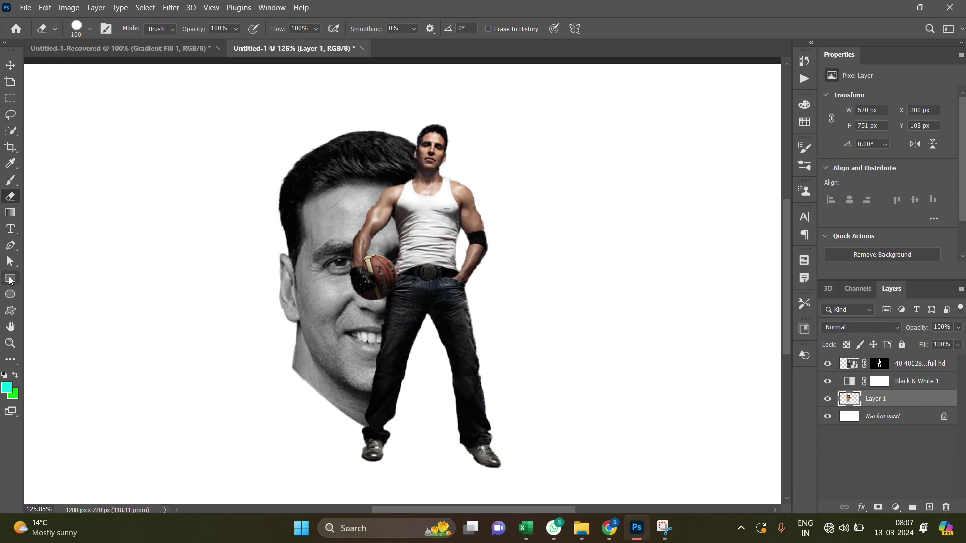
pyautogui.click(11, 280)
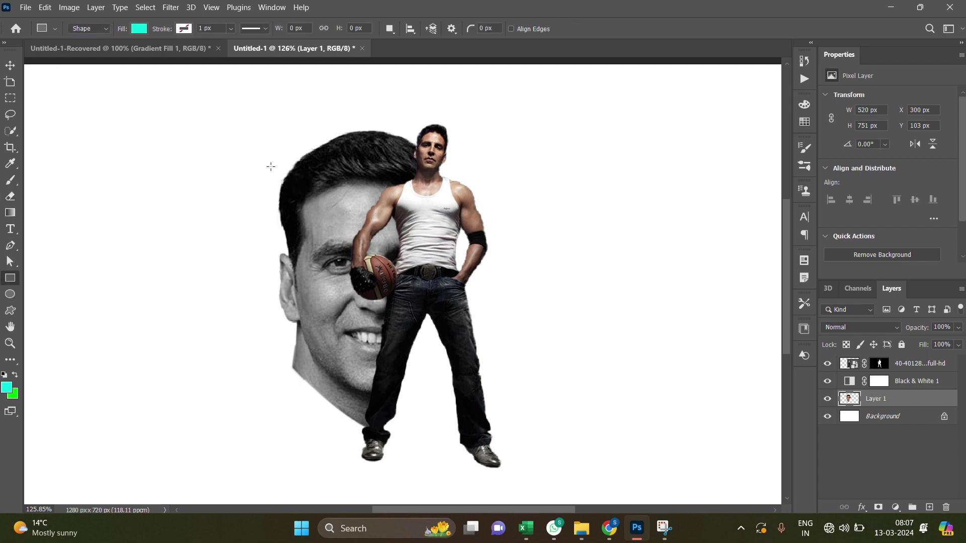
# Step: Draw a 274×458 px cyan rectangle over the portrait, stacked above Black & White 1
pyautogui.moveTo(283, 153); pyautogui.dragTo(456, 443)
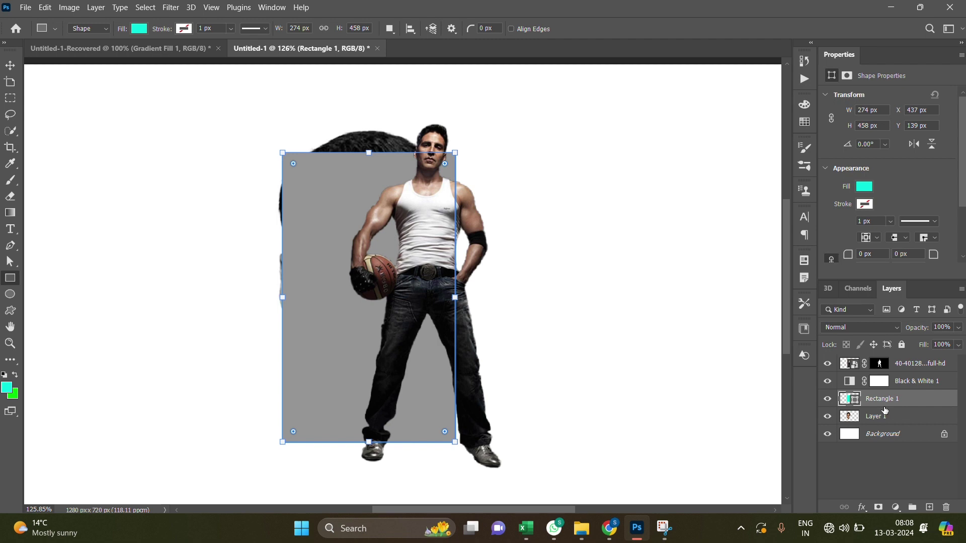
pyautogui.moveTo(881, 399); pyautogui.dragTo(881, 381)
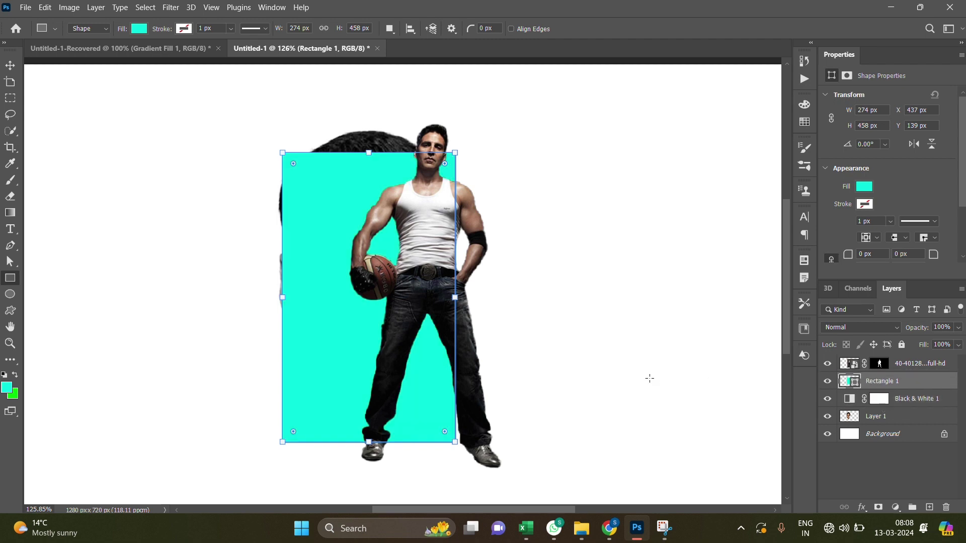
pyautogui.press('Return')
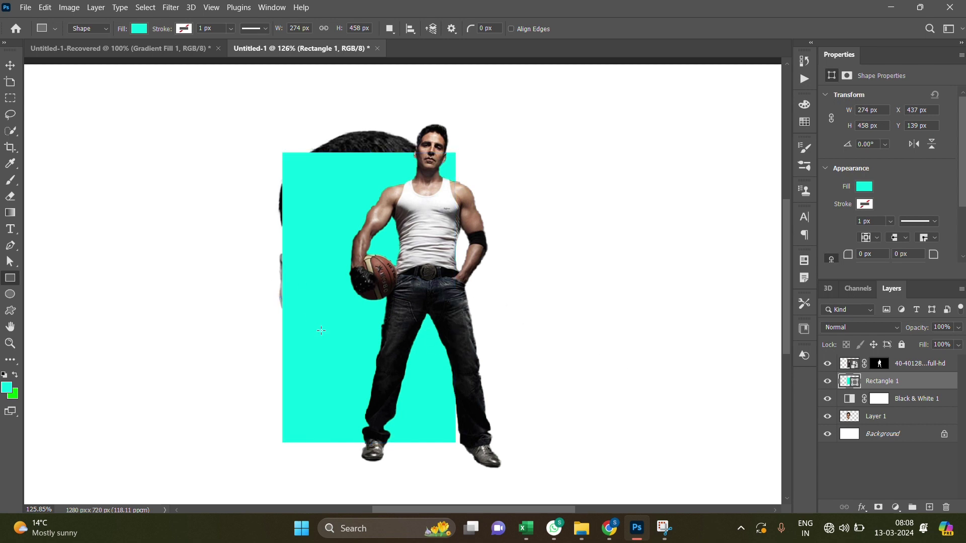
# Step: Give Rectangle 1 an inverted, all-black layer mask that hides the cyan block
pyautogui.click(10, 65)
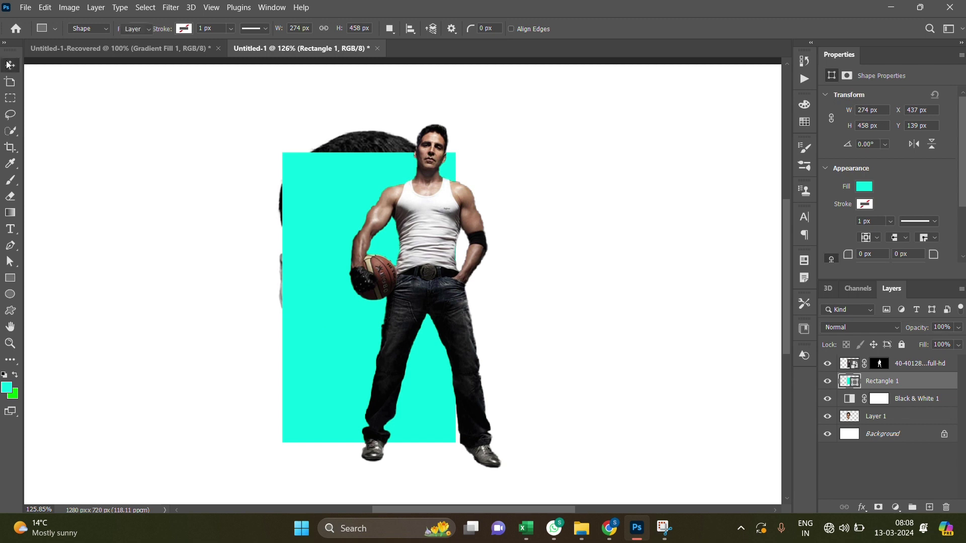
pyautogui.click(878, 507)
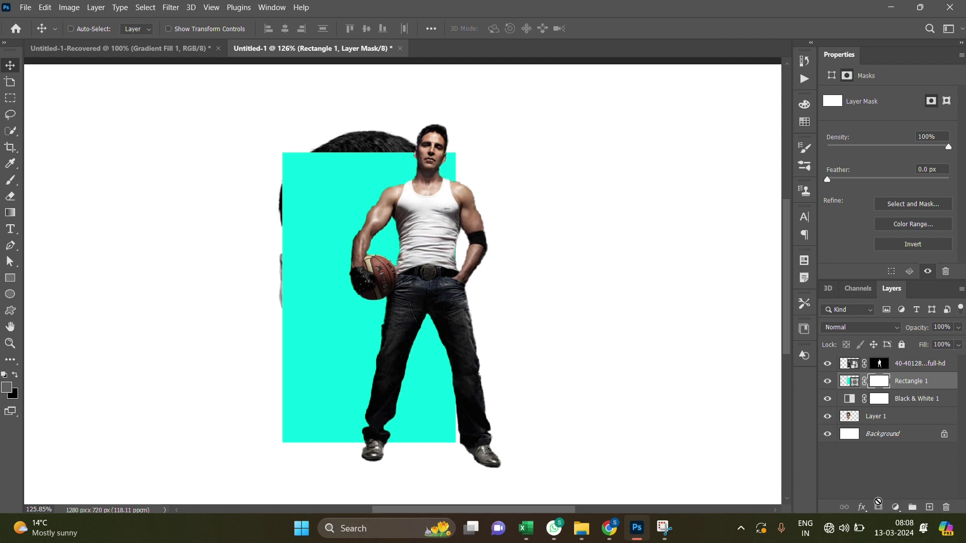
pyautogui.hotkey('ctrl', 'i')
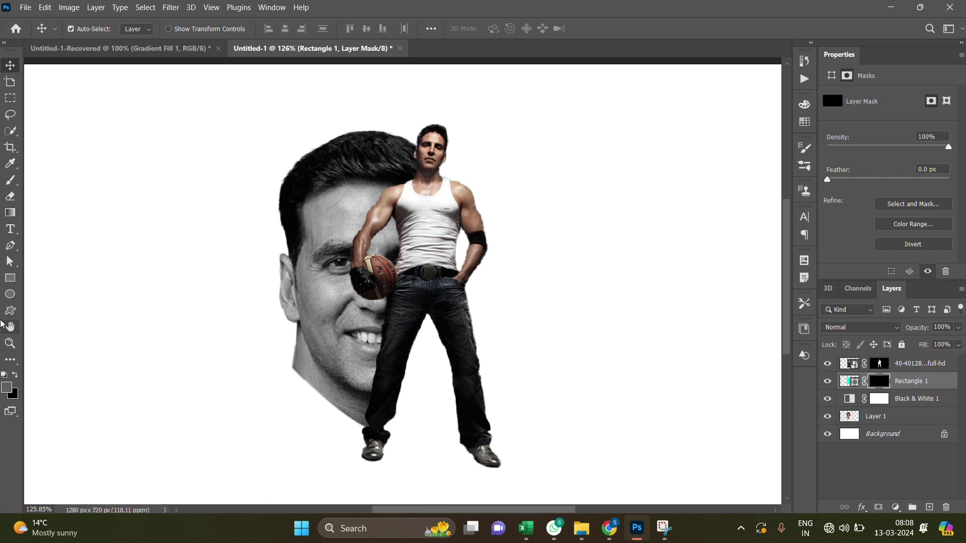
# Step: Set the foreground colour to white ffffff
pyautogui.click(7, 389)
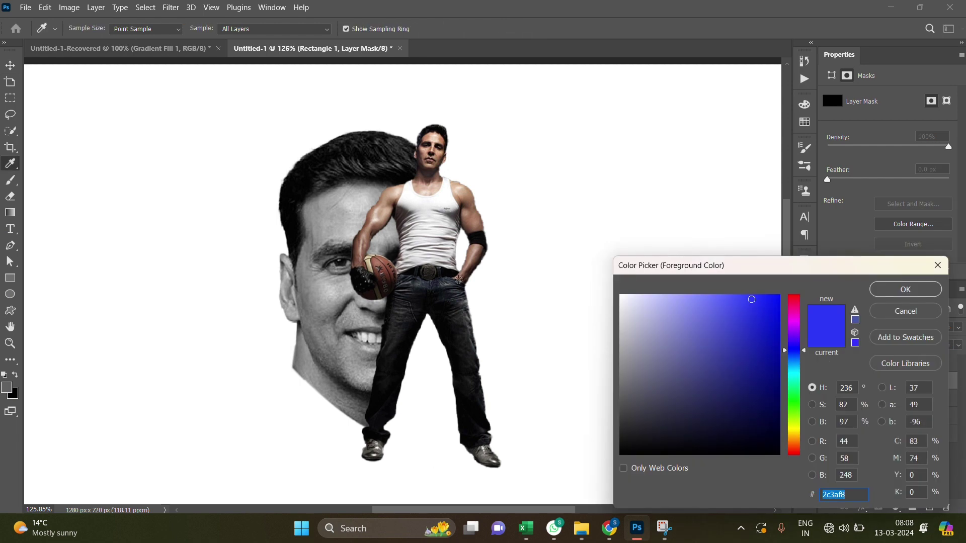
pyautogui.moveTo(670, 317); pyautogui.dragTo(620, 295)
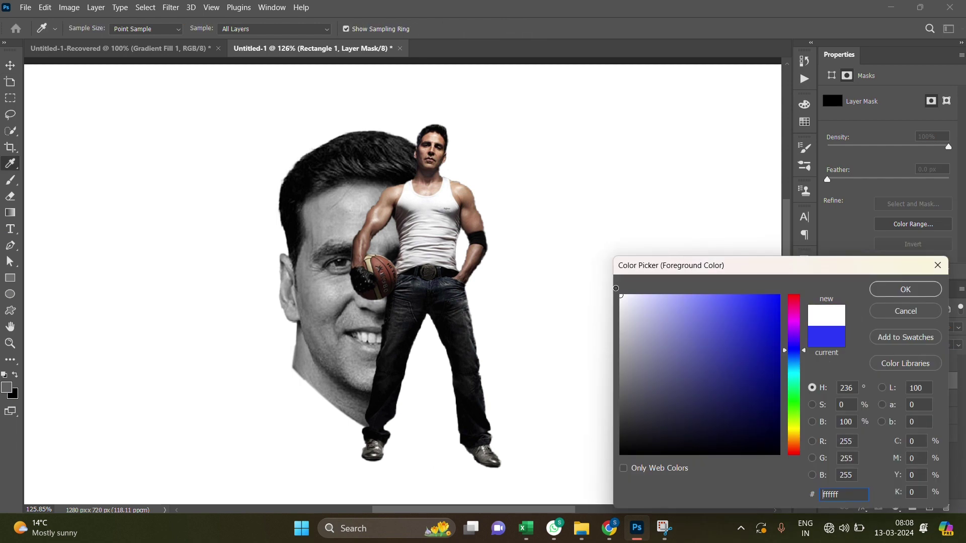
pyautogui.click(916, 289)
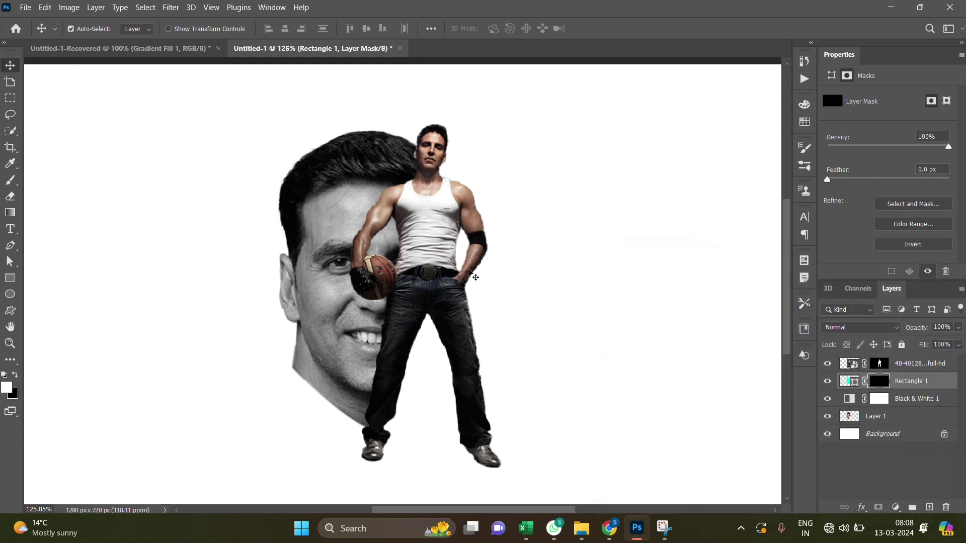
# Step: Brush white onto Rectangle 1's mask over the iris so only the eye turns cyan
pyautogui.click(10, 180)
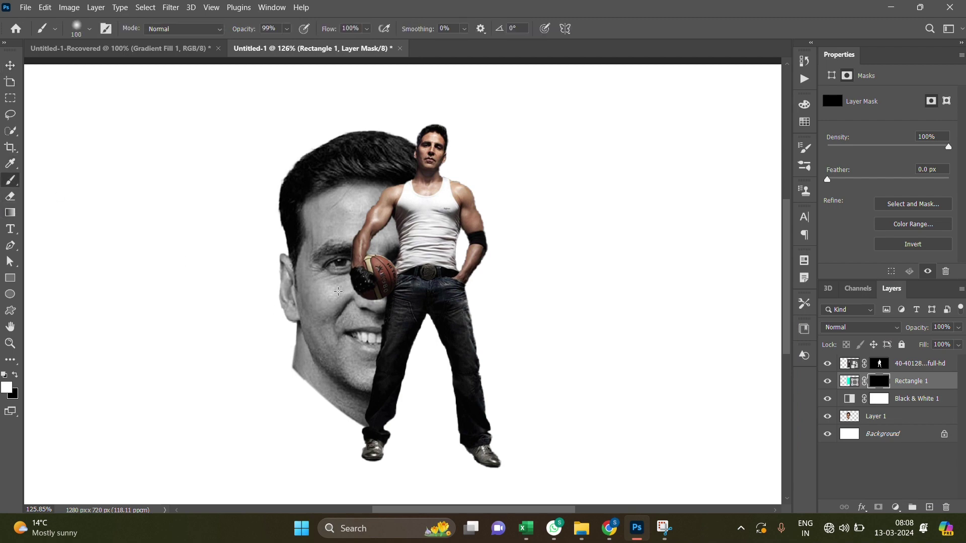
pyautogui.scroll(5, 338, 290)
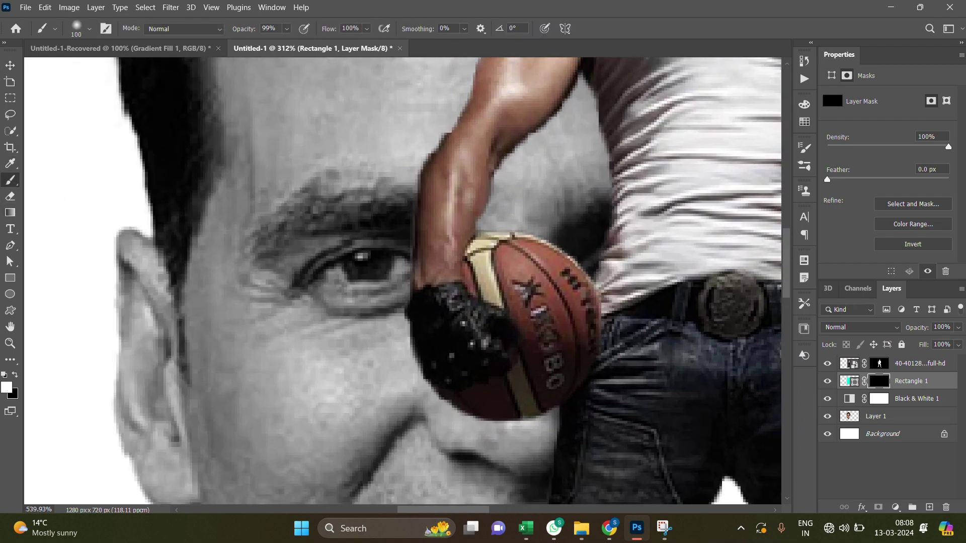
pyautogui.scroll(3, 367, 264)
pyautogui.click(376, 261)
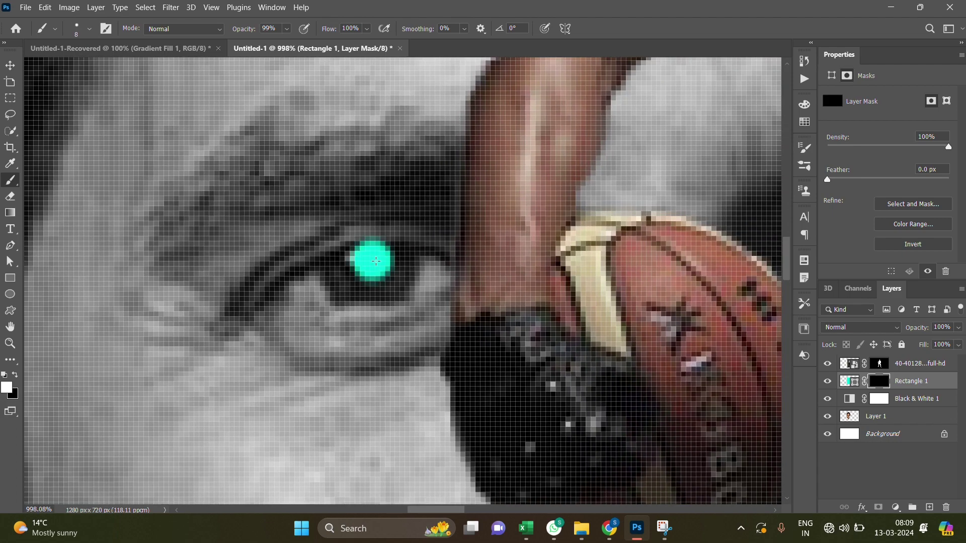
pyautogui.moveTo(376, 261)
pyautogui.mouseDown()
pyautogui.moveTo(379, 281)
pyautogui.moveTo(341, 274)
pyautogui.mouseUp()
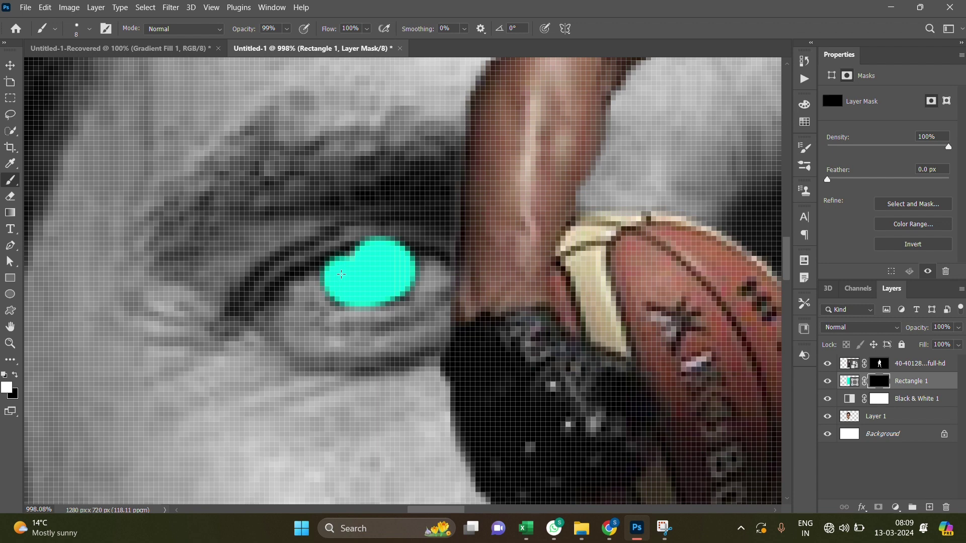
pyautogui.moveTo(342, 274); pyautogui.dragTo(393, 285)
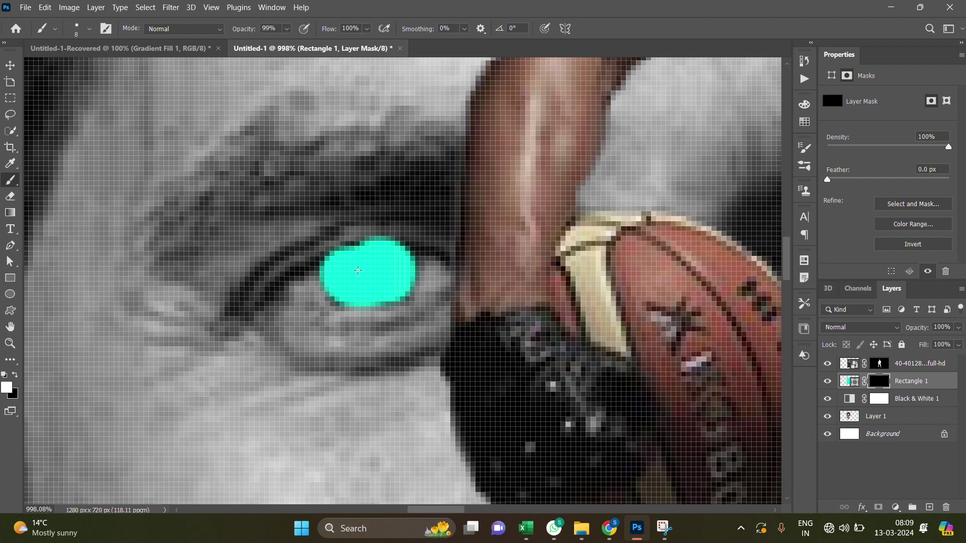
pyautogui.moveTo(364, 272); pyautogui.dragTo(351, 270)
pyautogui.scroll(-2, 344, 301)
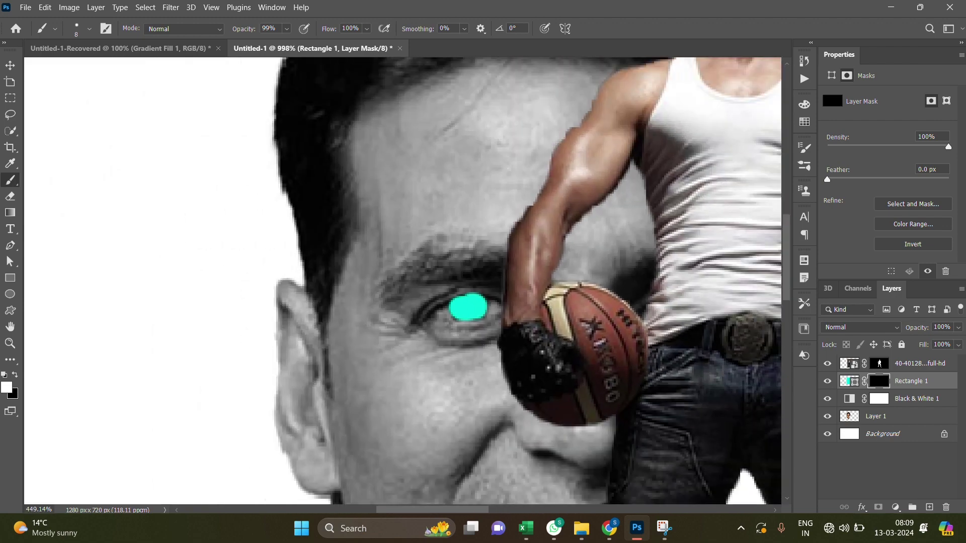
pyautogui.scroll(-2, 344, 302)
pyautogui.scroll(-2, 344, 301)
pyautogui.scroll(-1, 344, 302)
pyautogui.scroll(1, 410, 306)
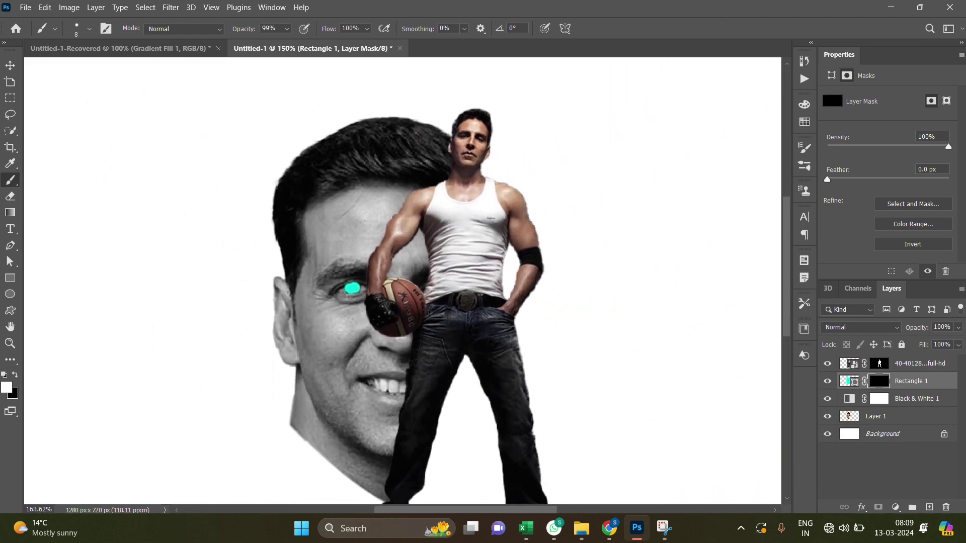
pyautogui.scroll(-1, 410, 302)
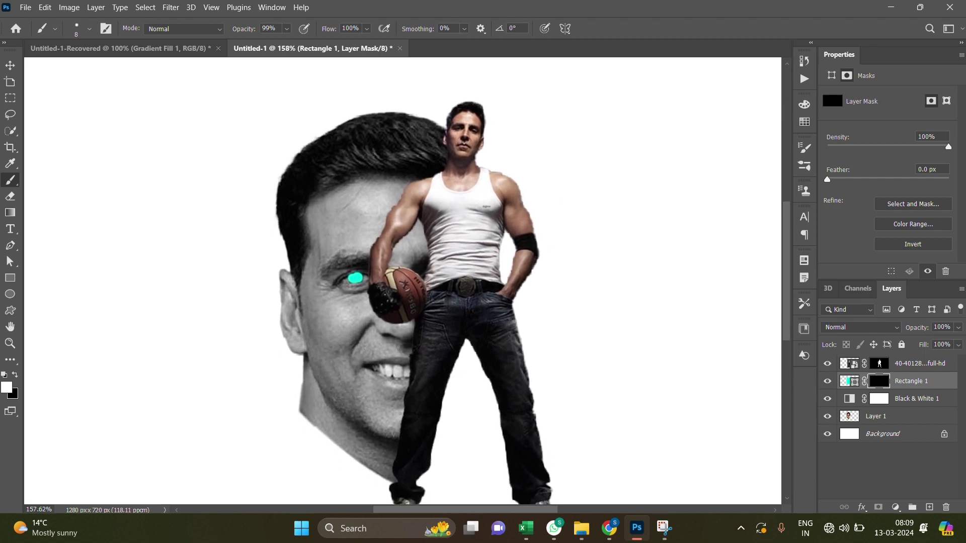
pyautogui.scroll(-1, 389, 349)
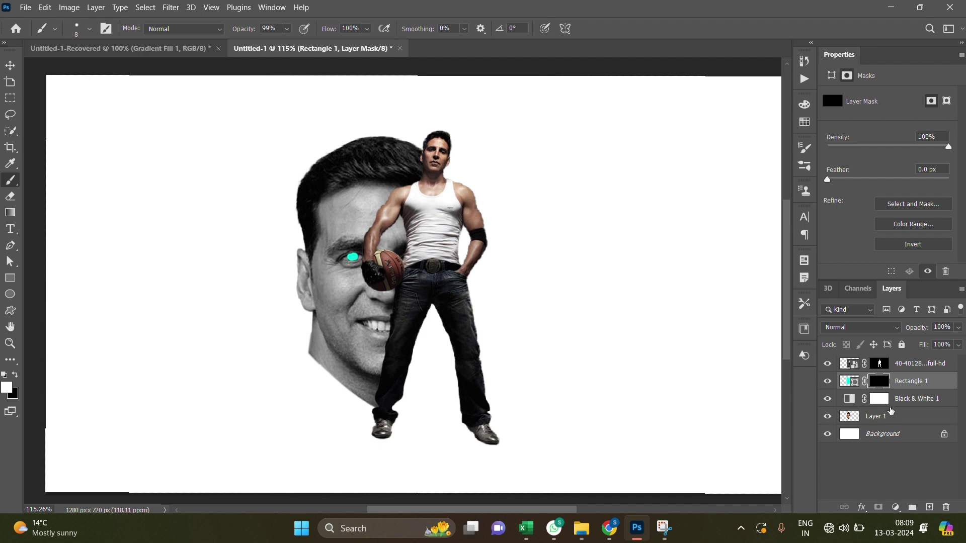
# Step: Set Rectangle 1's blend mode to Soft Light and zoom in on the eye
pyautogui.click(861, 329)
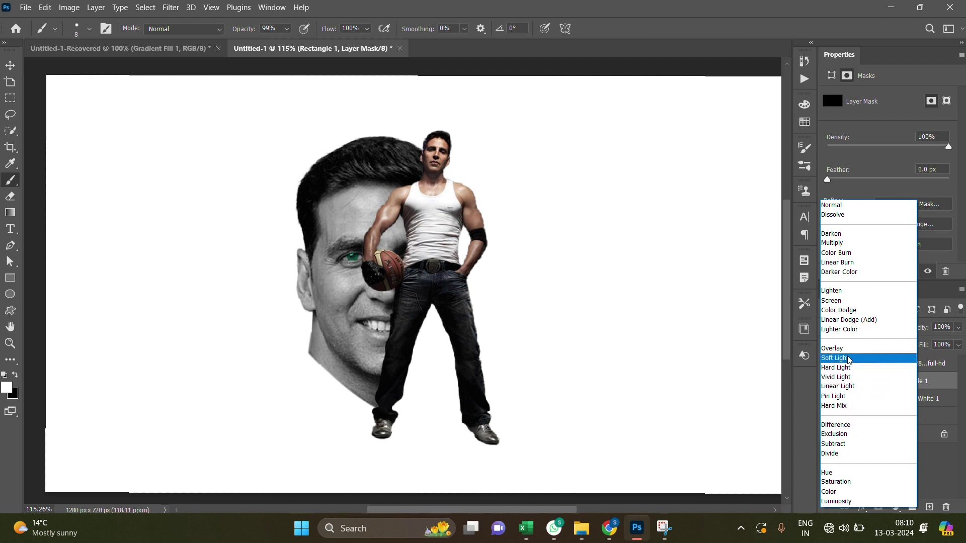
pyautogui.click(850, 358)
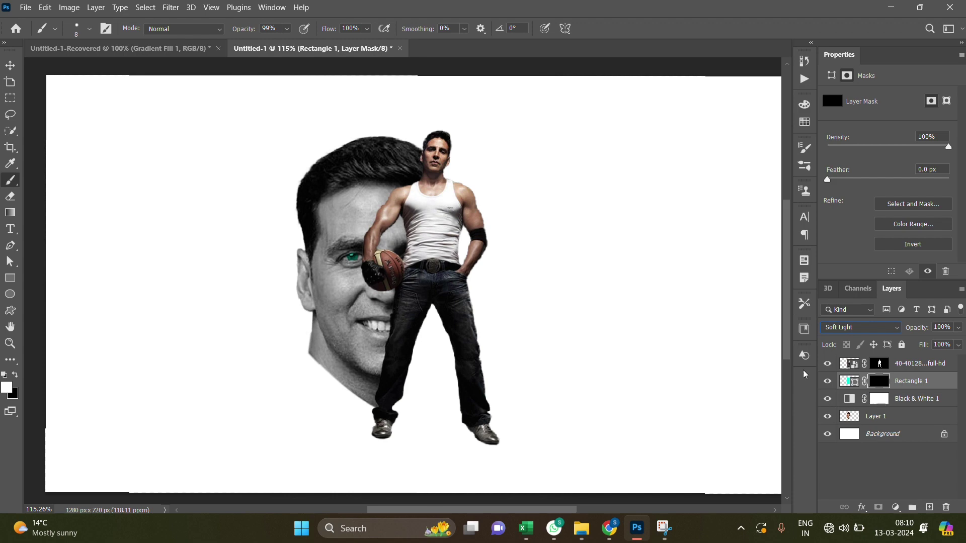
pyautogui.scroll(2, 346, 249)
pyautogui.scroll(3, 346, 249)
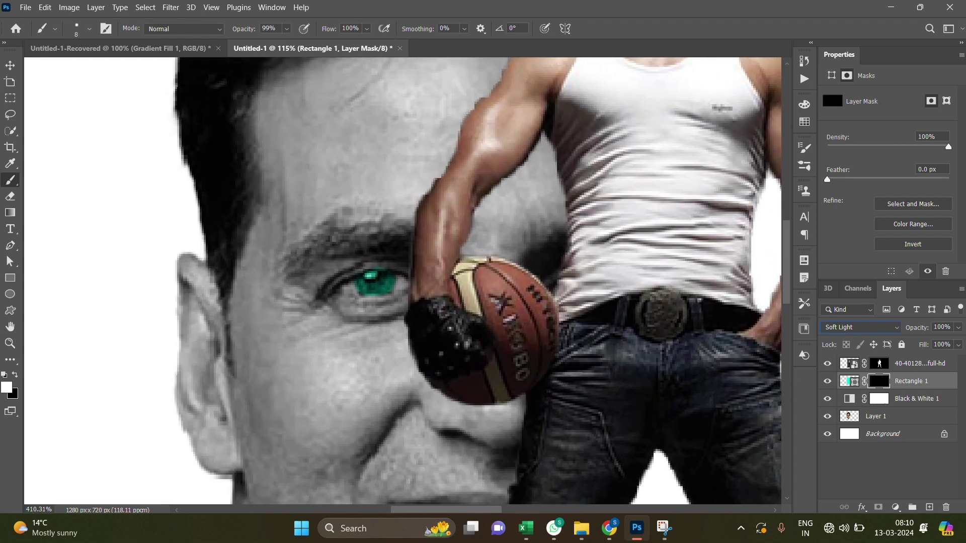
pyautogui.scroll(2, 345, 249)
pyautogui.scroll(1, 345, 248)
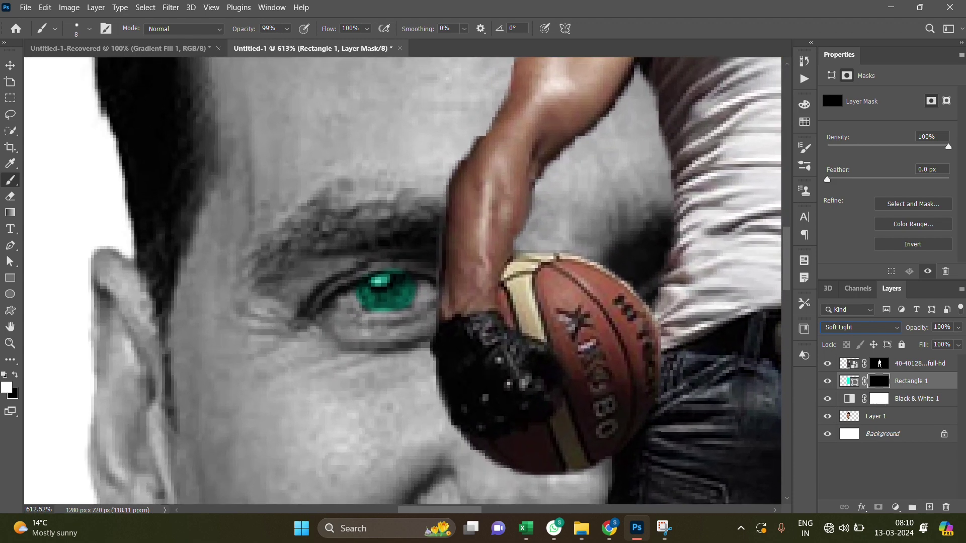
# Step: Choose the Eraser at size 10 for touching up the cyan iris
pyautogui.click(11, 196)
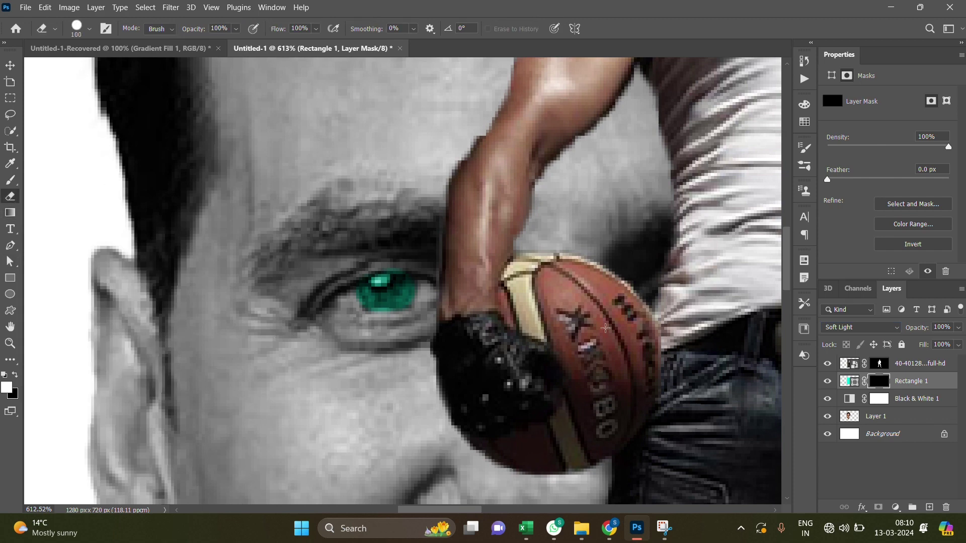
pyautogui.press('[')
pyautogui.press('[')
pyautogui.press('[')
pyautogui.scroll(-8, 431, 335)
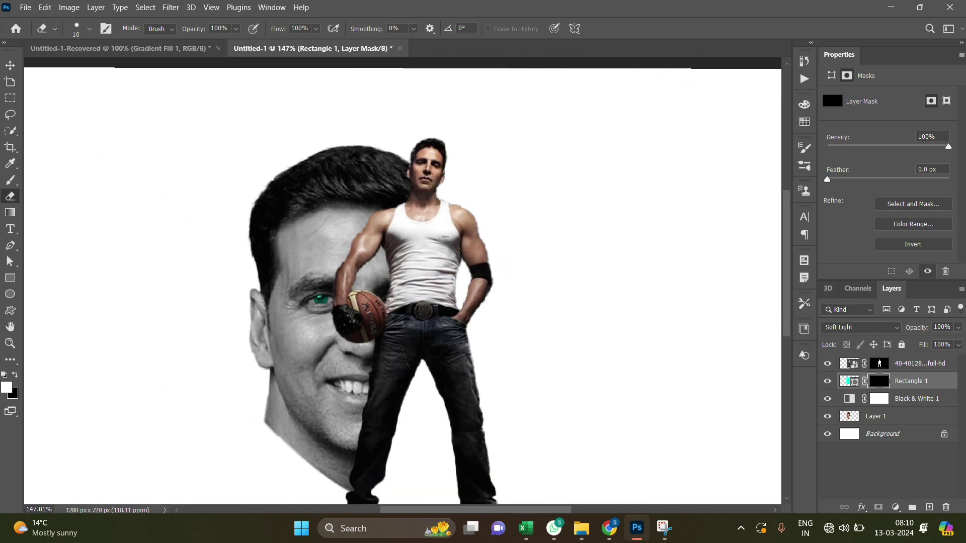
pyautogui.scroll(-3, 327, 302)
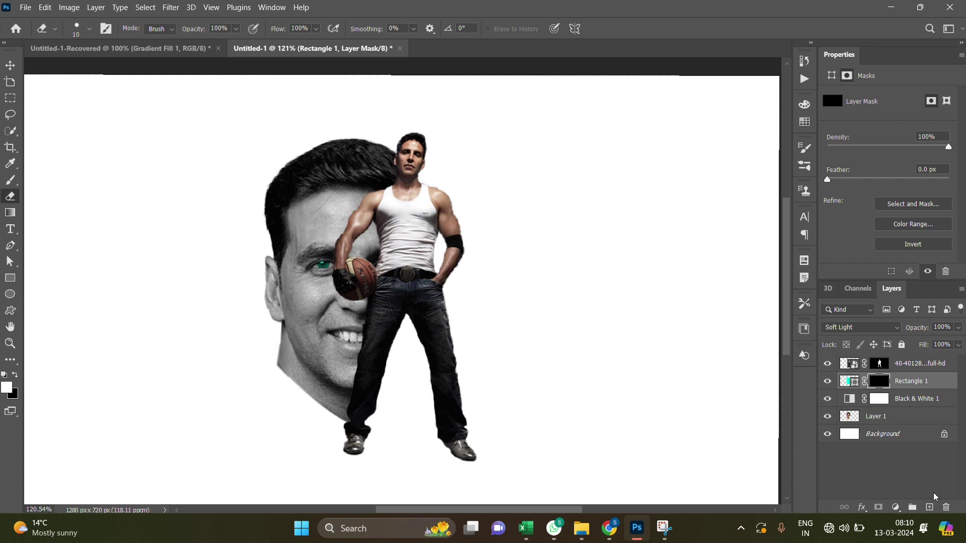
# Step: Delete the white Background layer and add a new empty layer below Layer 1
pyautogui.click(897, 437)
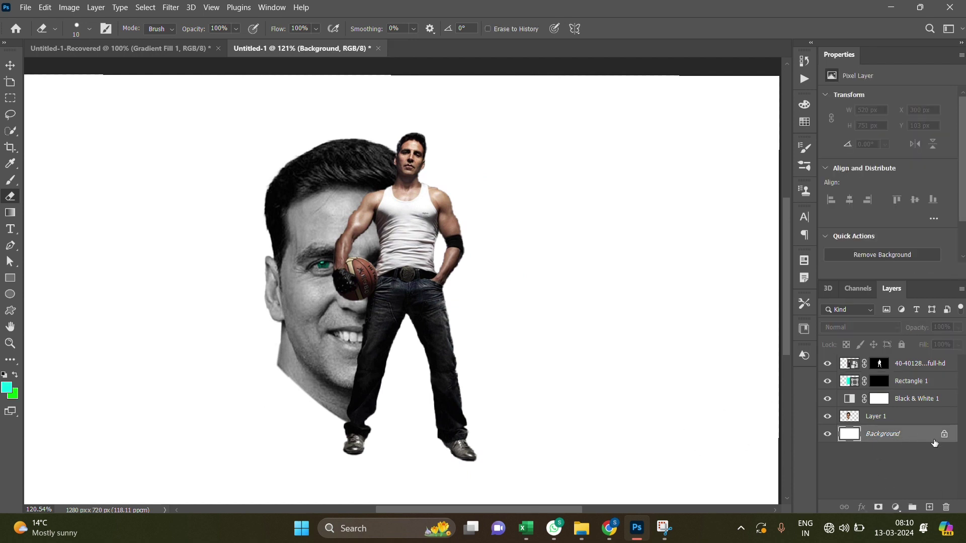
pyautogui.press('Delete')
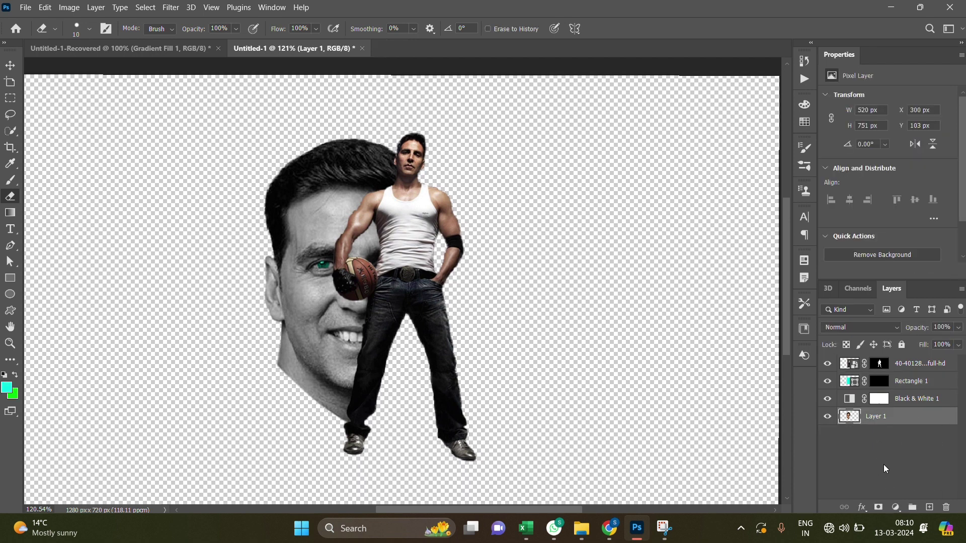
pyautogui.click(929, 509)
pyautogui.moveTo(900, 418); pyautogui.dragTo(897, 453)
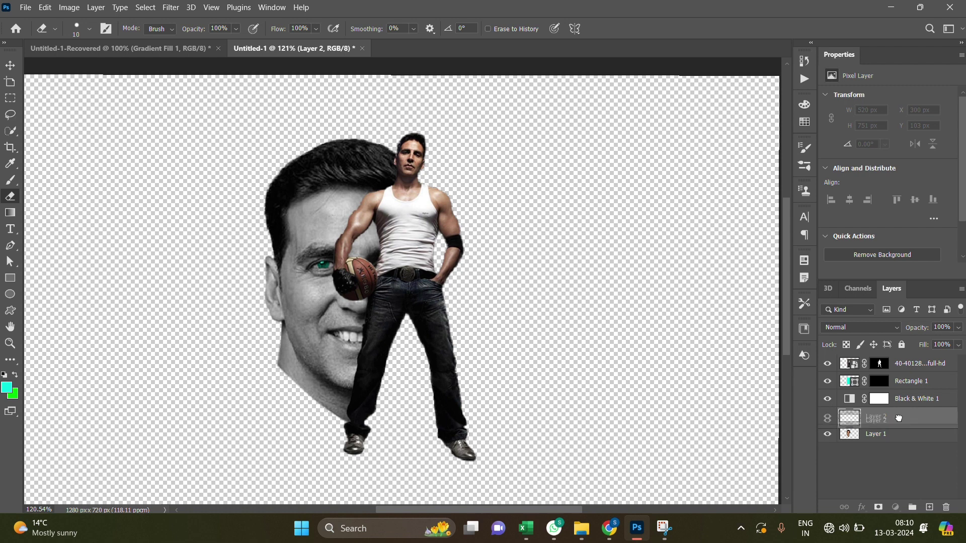
# Step: Add a Gradient Fill layer using the first Basics gradient preset
pyautogui.click(896, 507)
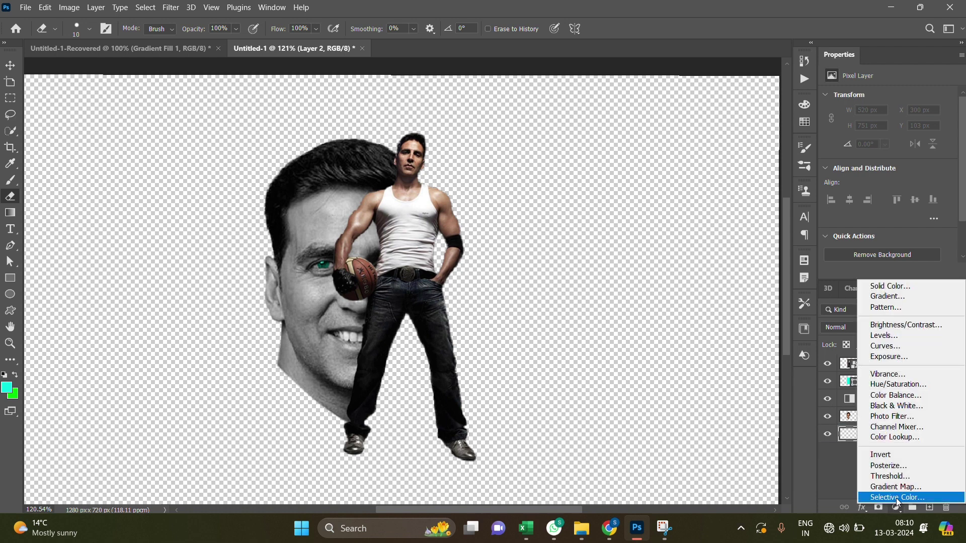
pyautogui.click(867, 297)
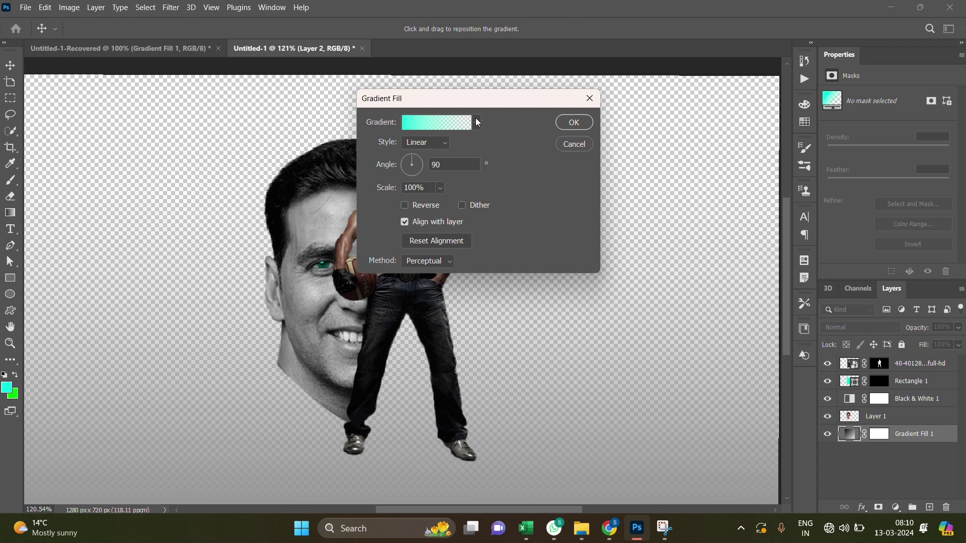
pyautogui.click(476, 122)
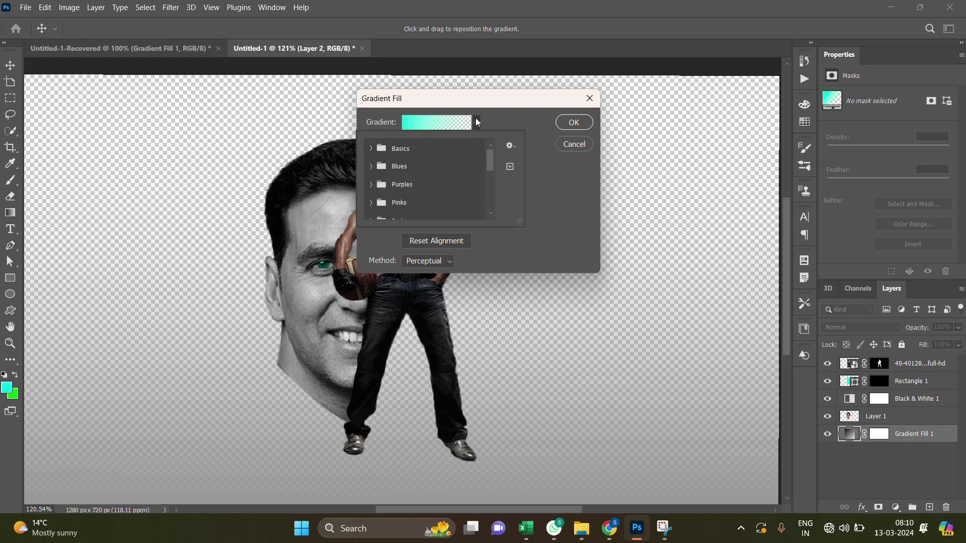
pyautogui.click(372, 149)
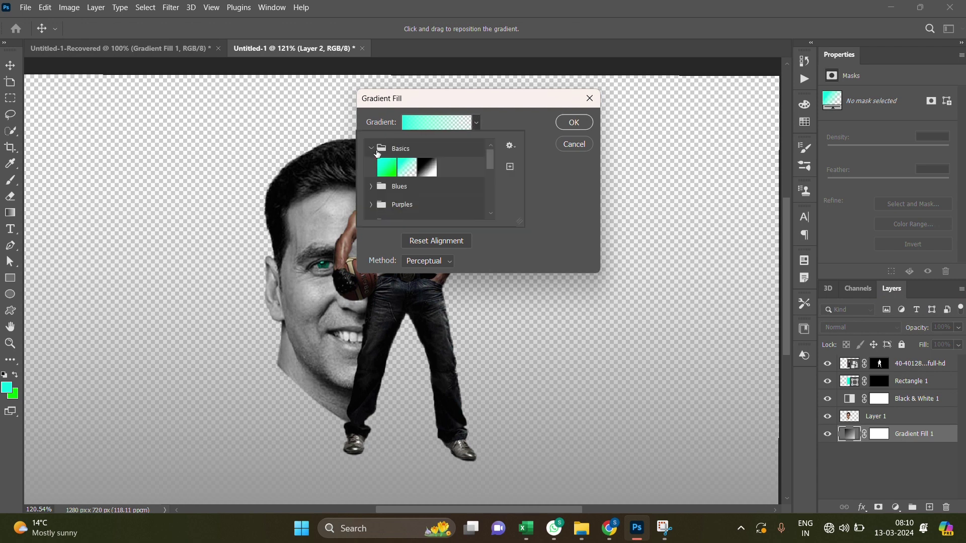
pyautogui.click(392, 169)
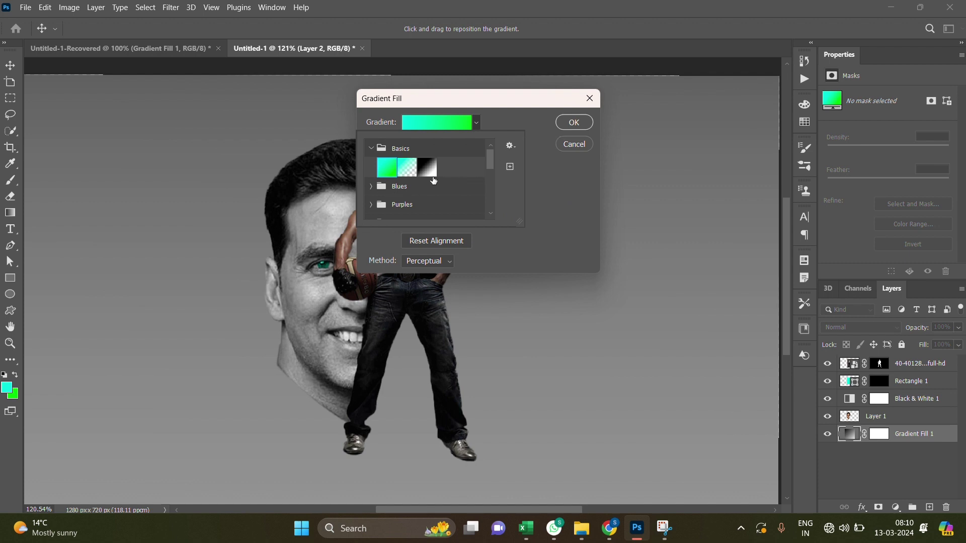
pyautogui.click(474, 122)
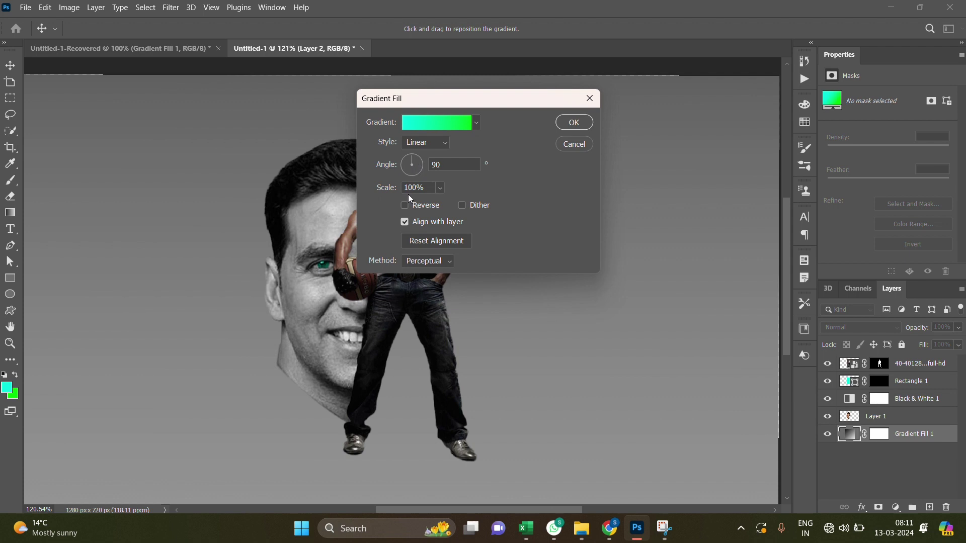
pyautogui.click(474, 127)
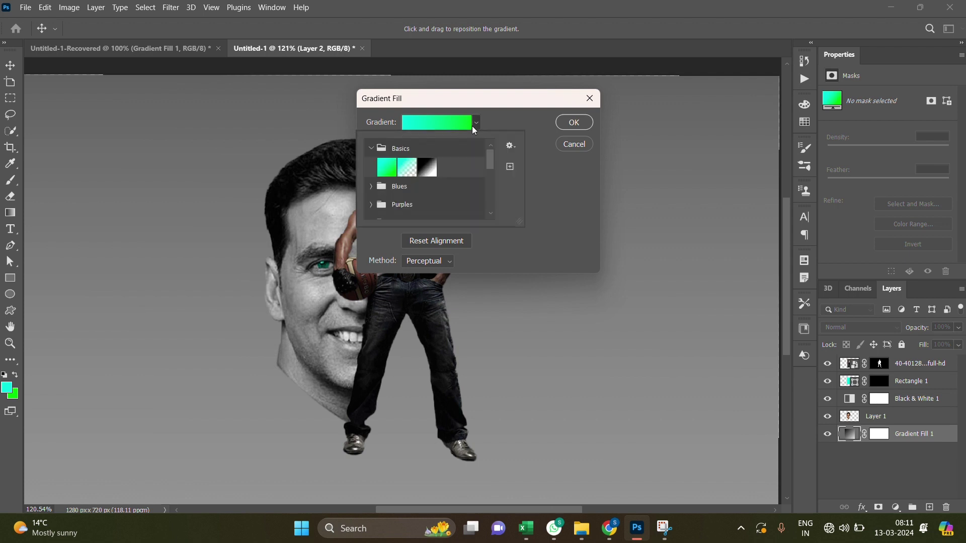
# Step: Edit the gradient so its left stop is mid grey and its right stop white
pyautogui.click(438, 120)
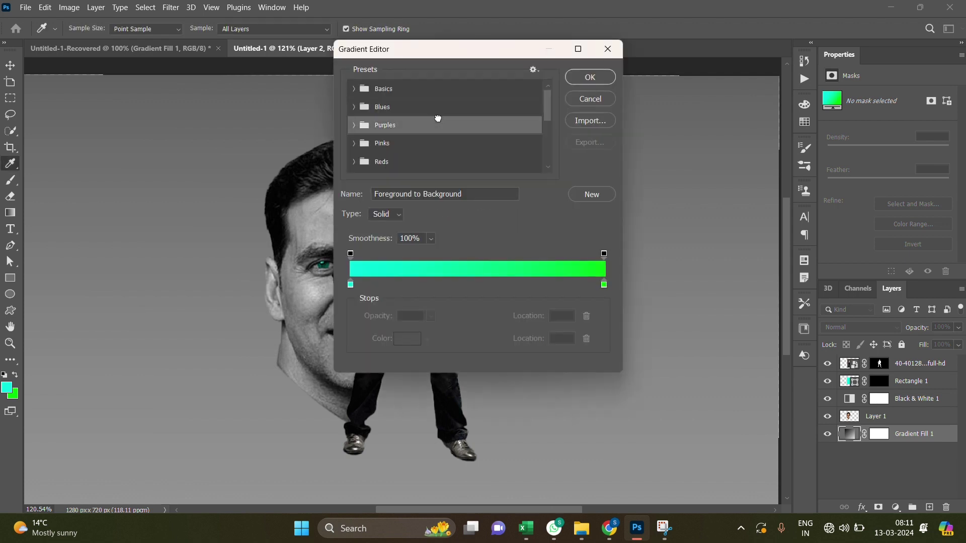
pyautogui.click(350, 286)
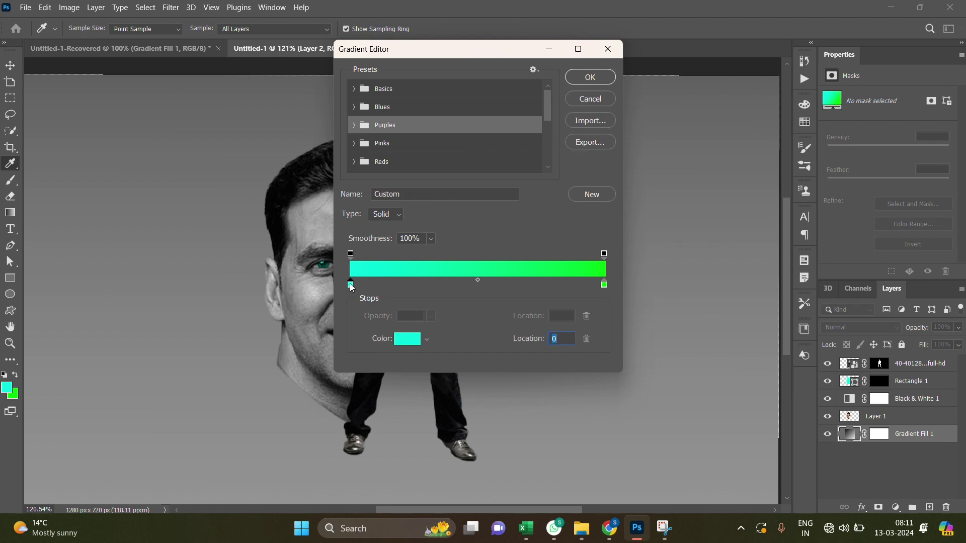
pyautogui.click(401, 342)
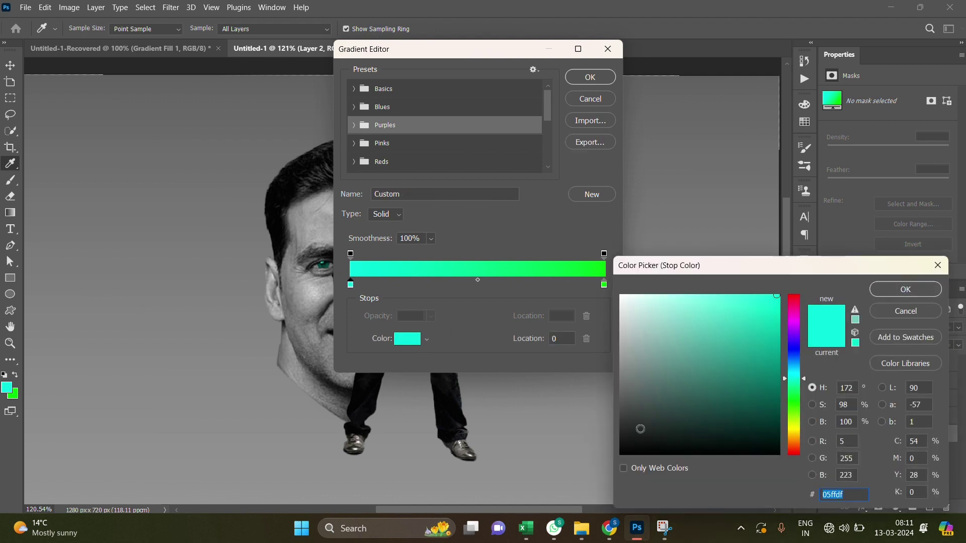
pyautogui.click(640, 451)
pyautogui.moveTo(639, 450); pyautogui.dragTo(621, 398)
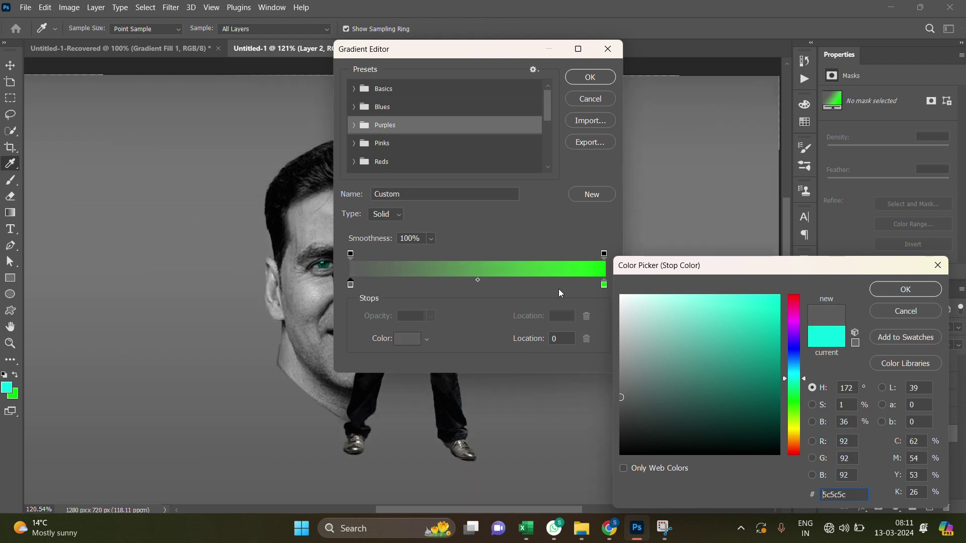
pyautogui.click(906, 289)
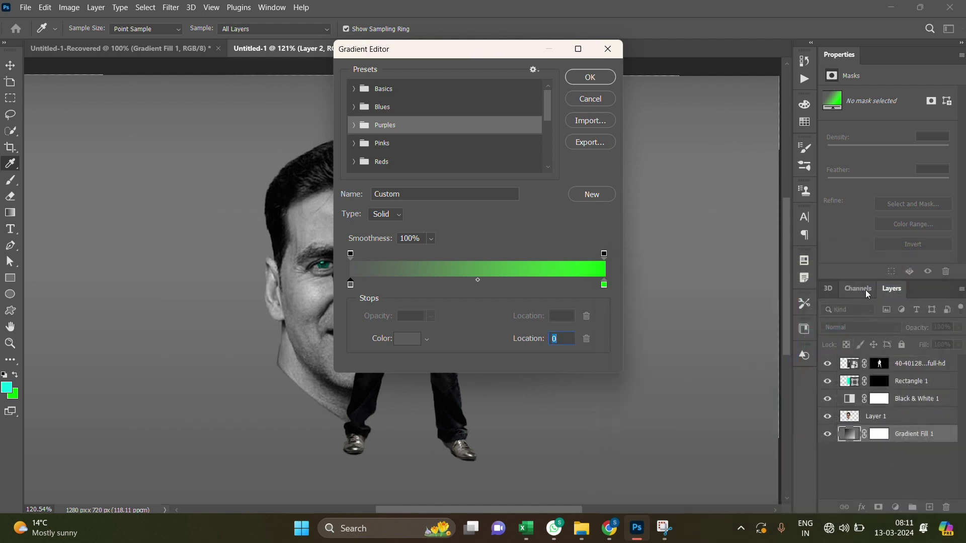
pyautogui.click(604, 284)
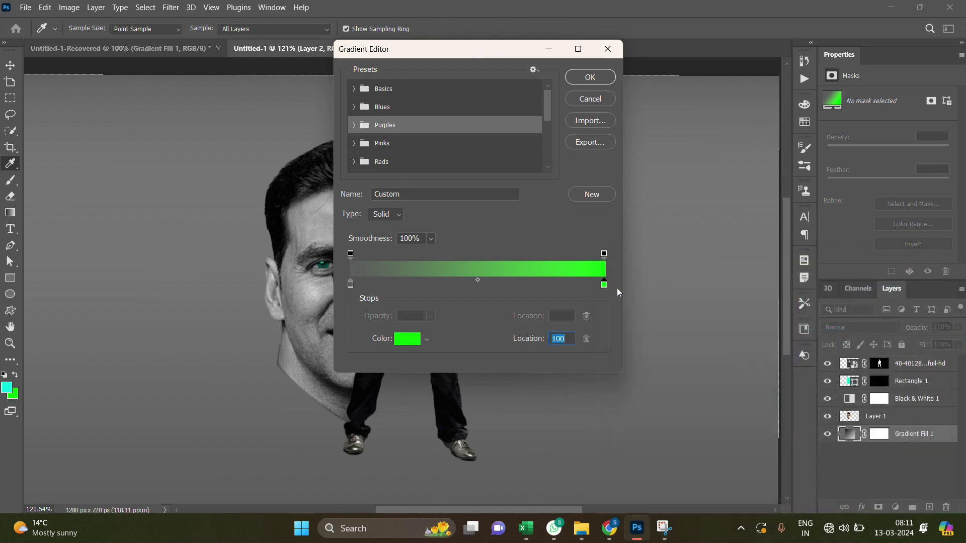
pyautogui.click(405, 341)
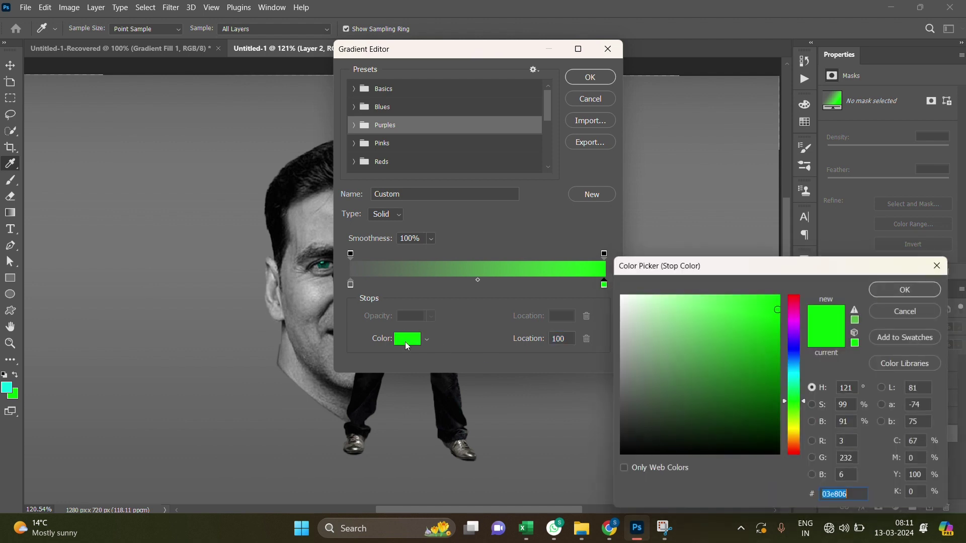
pyautogui.moveTo(629, 326); pyautogui.dragTo(621, 296)
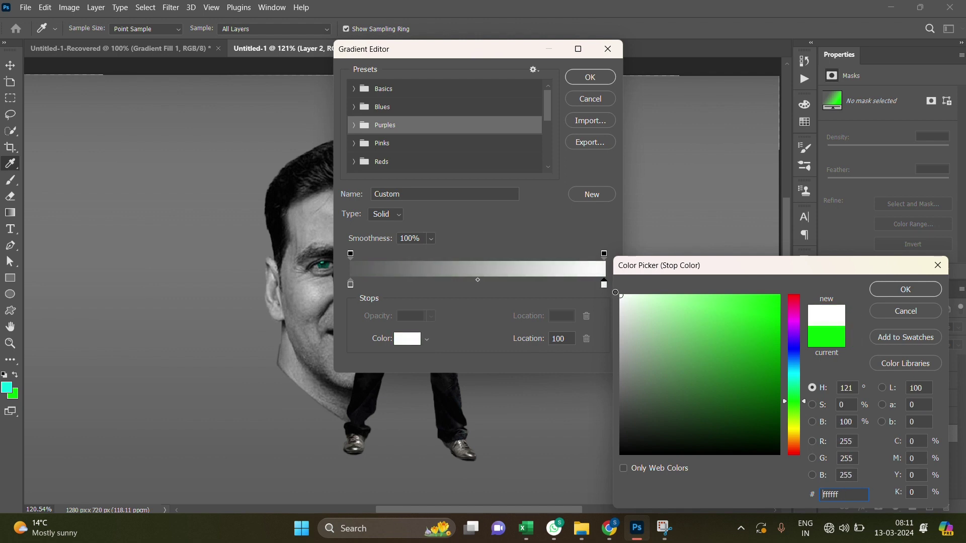
pyautogui.click(911, 291)
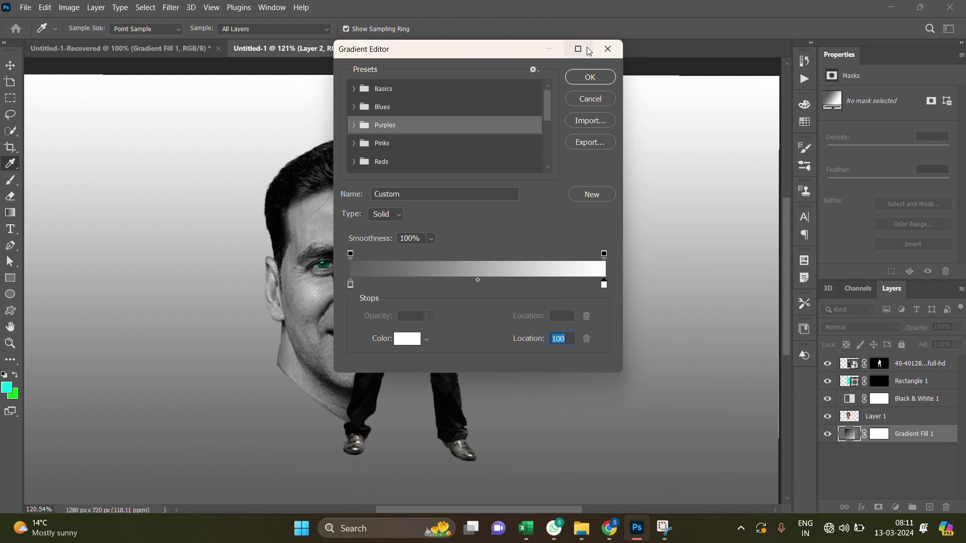
pyautogui.click(586, 80)
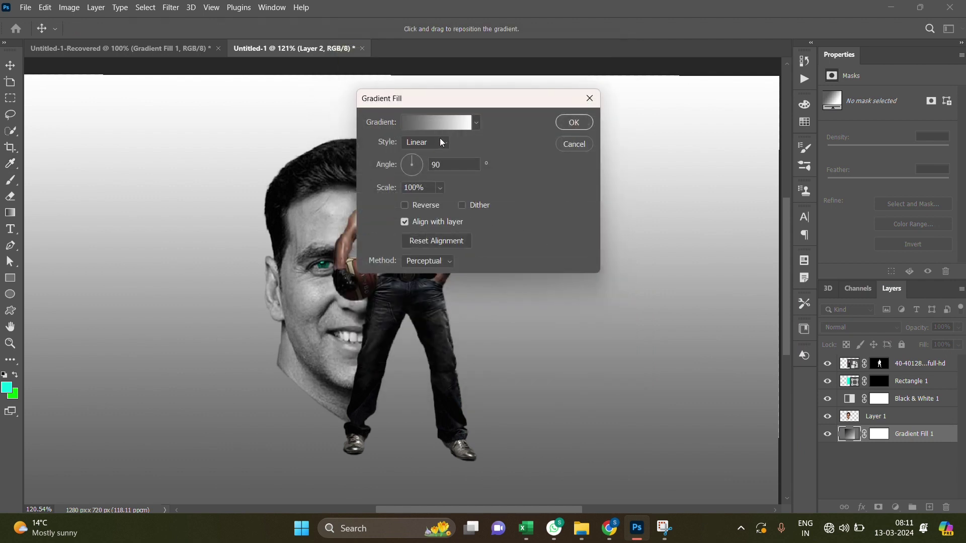
# Step: Make the gradient radial and reversed, with a -30.88° angle
pyautogui.click(440, 141)
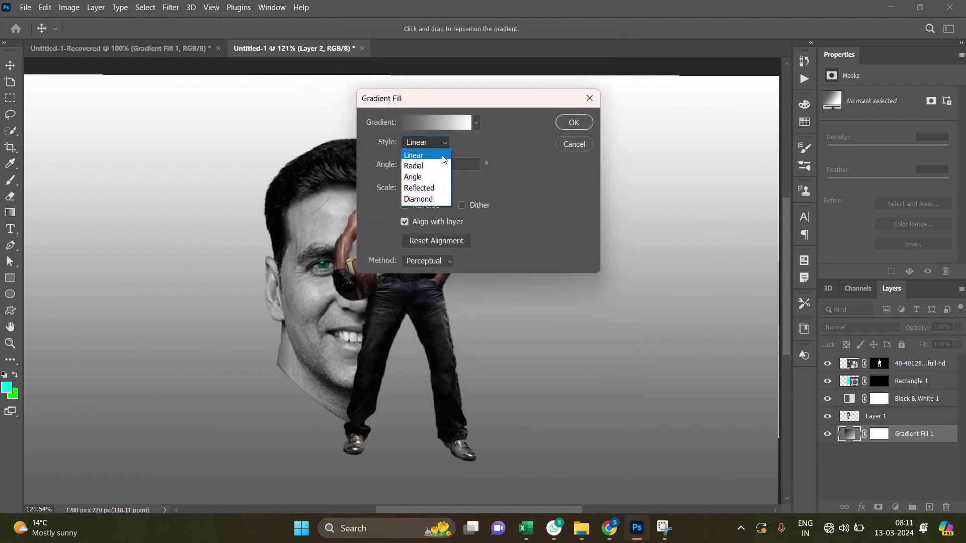
pyautogui.click(418, 167)
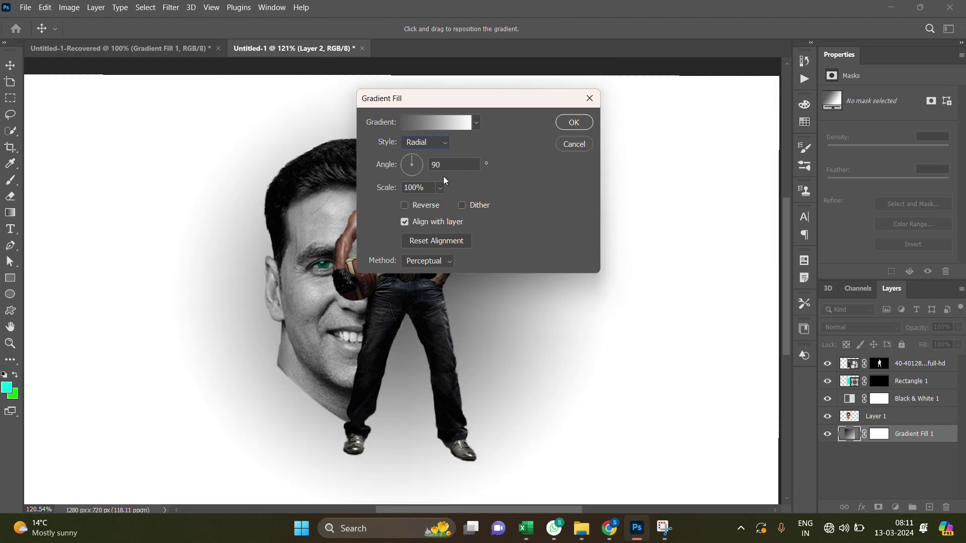
pyautogui.click(404, 205)
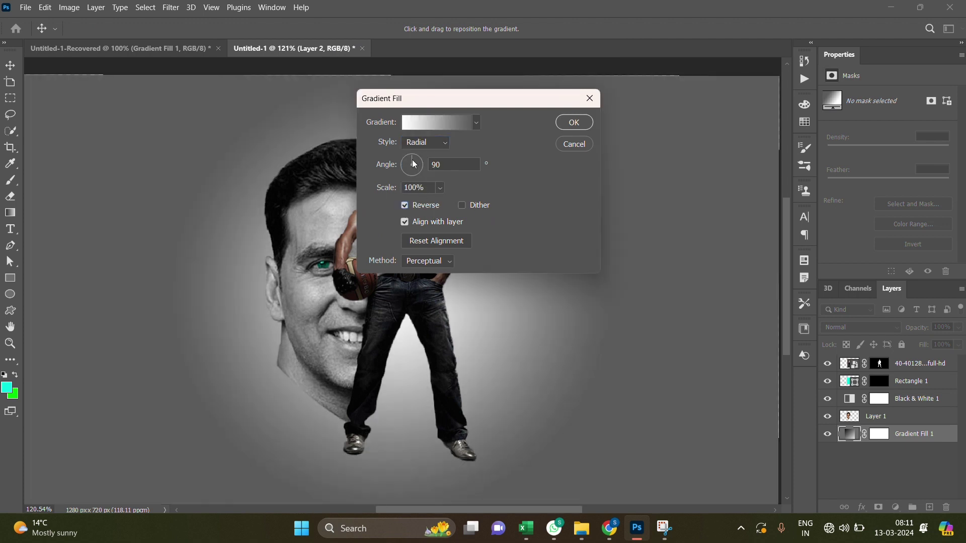
pyautogui.moveTo(437, 173); pyautogui.dragTo(438, 180)
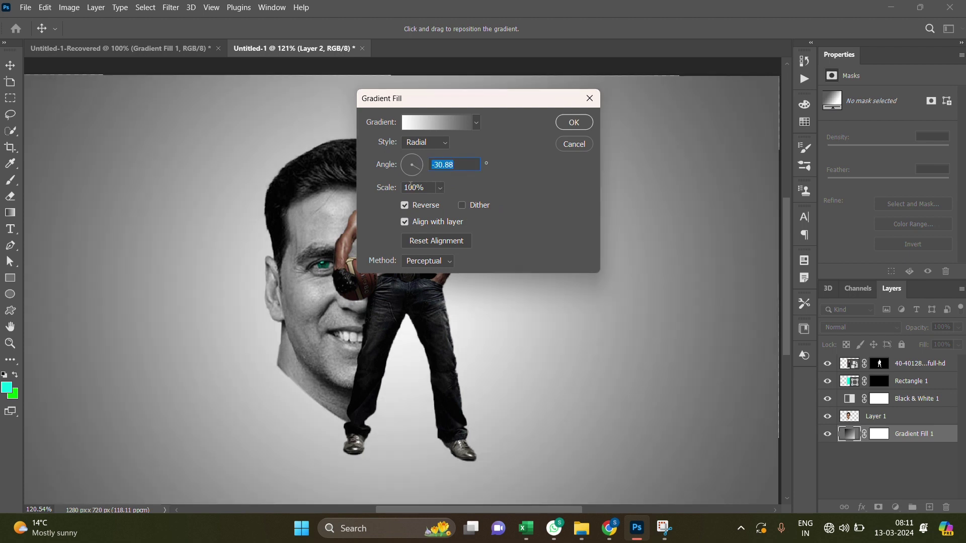
# Step: Commit the gradient fill, add an empty Layer 2, and set black as the brush colour
pyautogui.click(577, 125)
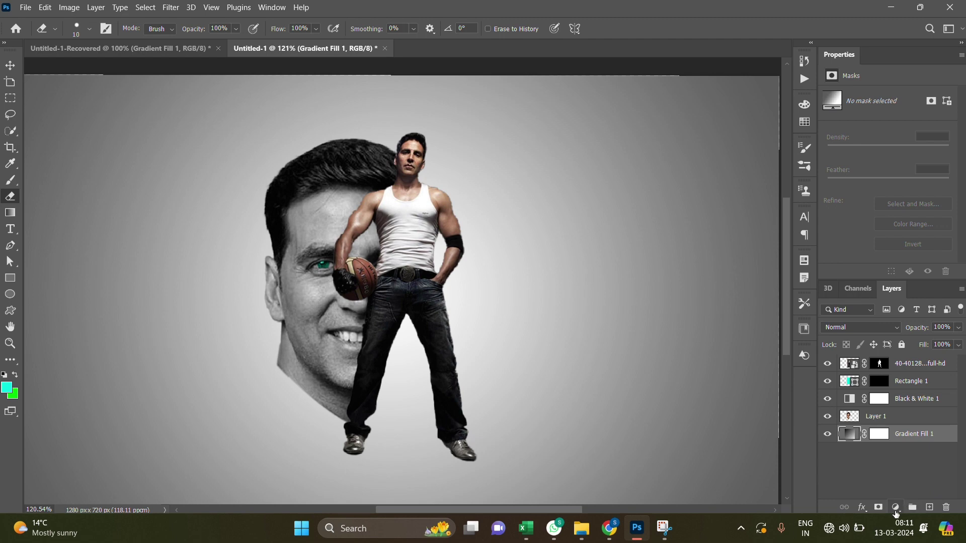
pyautogui.click(929, 507)
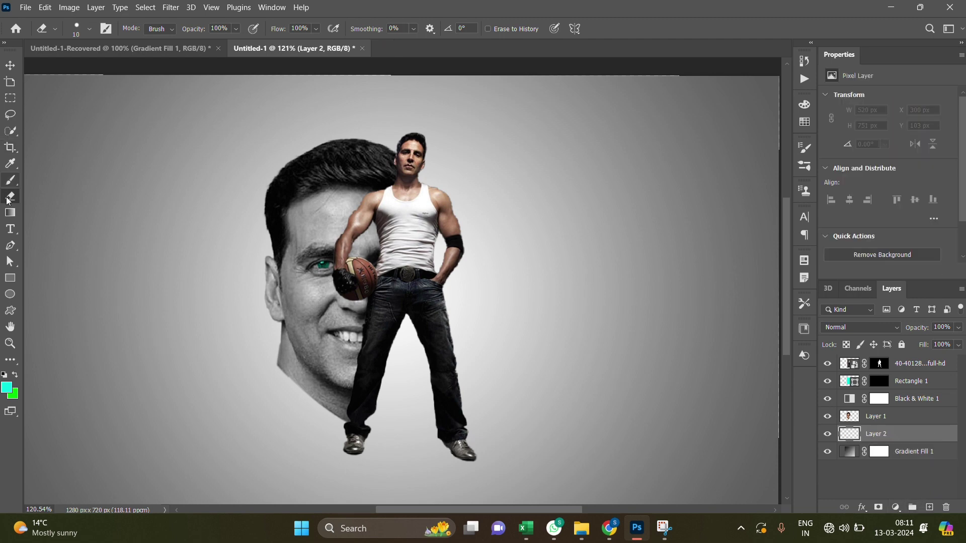
pyautogui.click(10, 181)
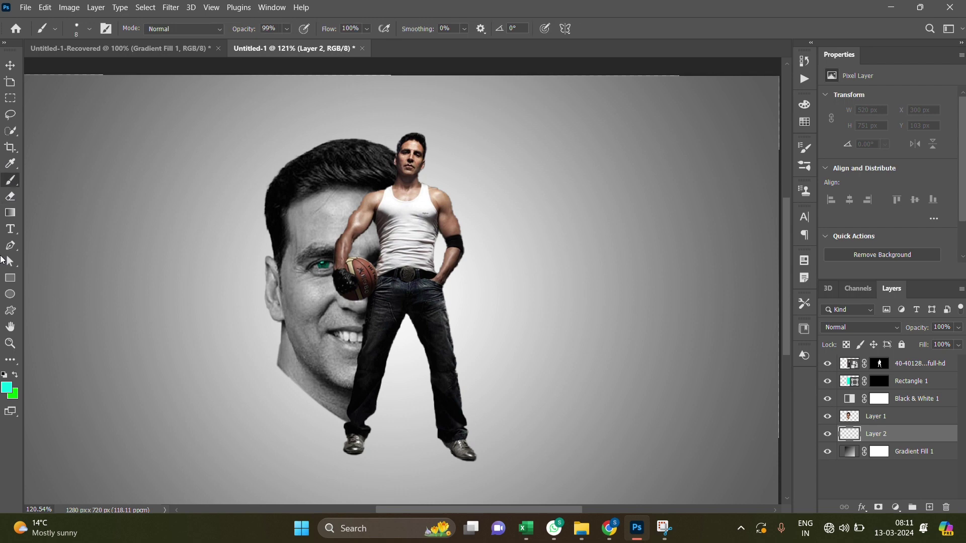
pyautogui.click(8, 393)
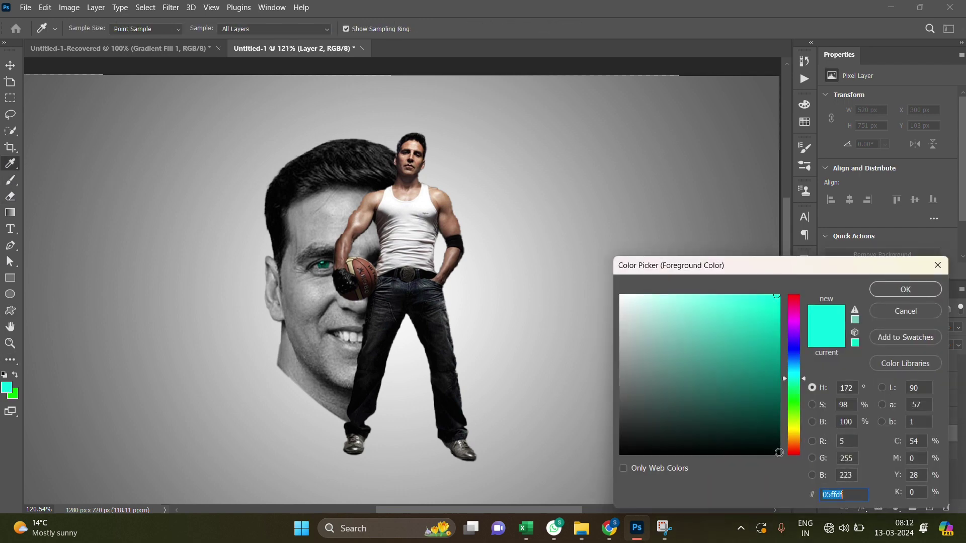
pyautogui.click(779, 452)
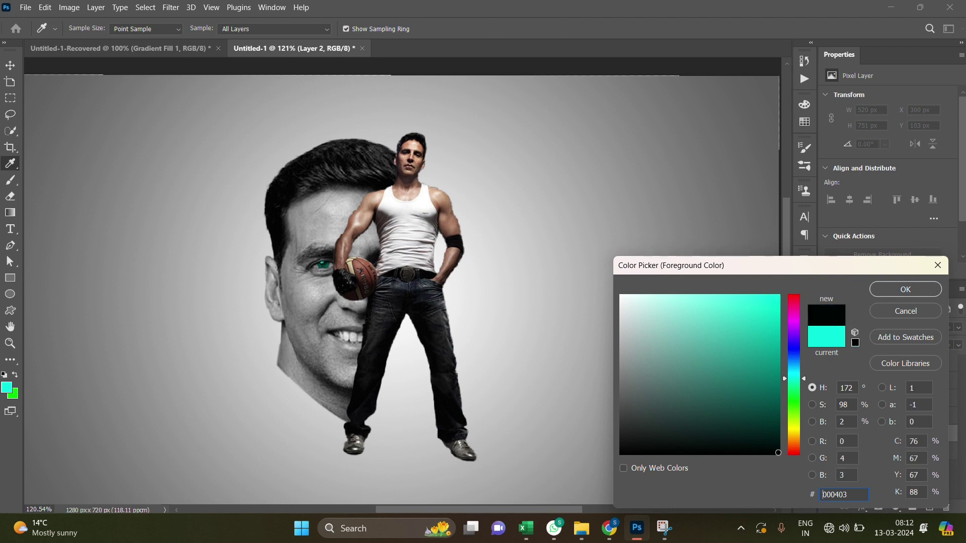
pyautogui.click(904, 294)
# Step: Paint a 100 px Soft Round black dab beside the figure on Layer 2
pyautogui.press('b')
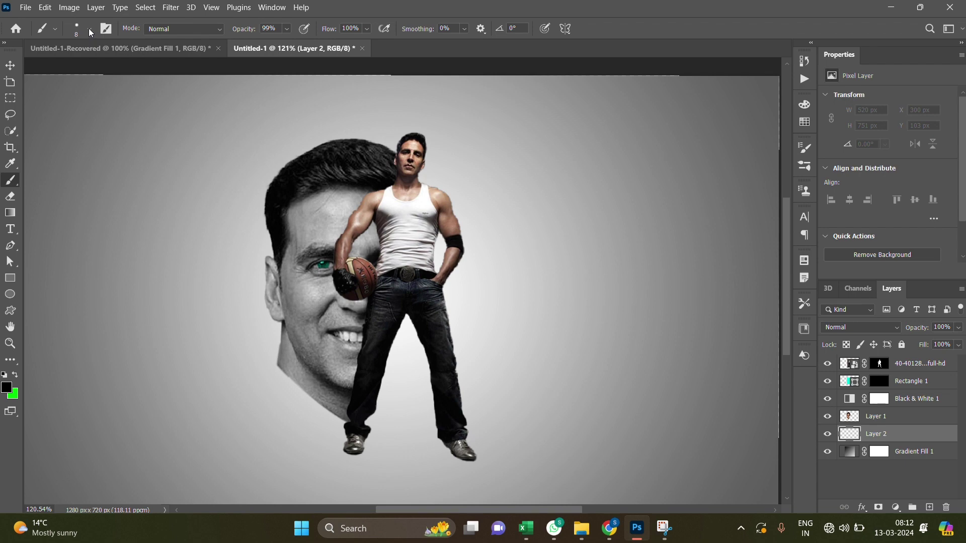
pyautogui.click(89, 28)
pyautogui.click(95, 196)
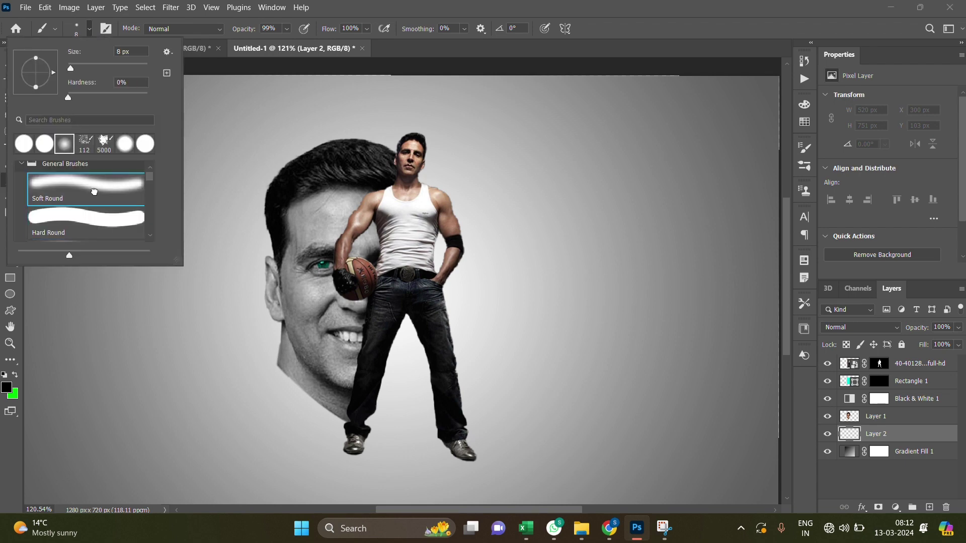
pyautogui.click(80, 67)
pyautogui.click(554, 298)
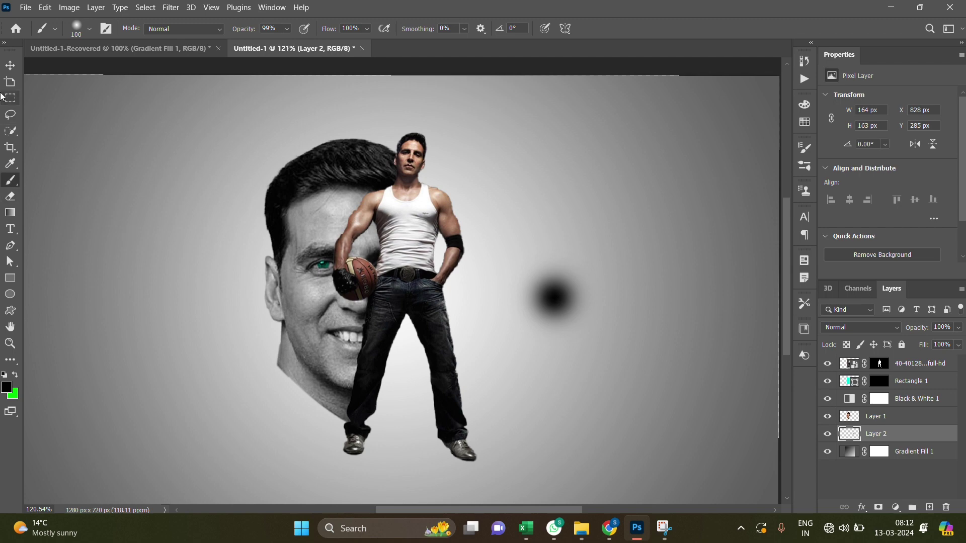
# Step: Transform the black dab into a flat 129×26 px shadow under the right shoe
pyautogui.click(10, 65)
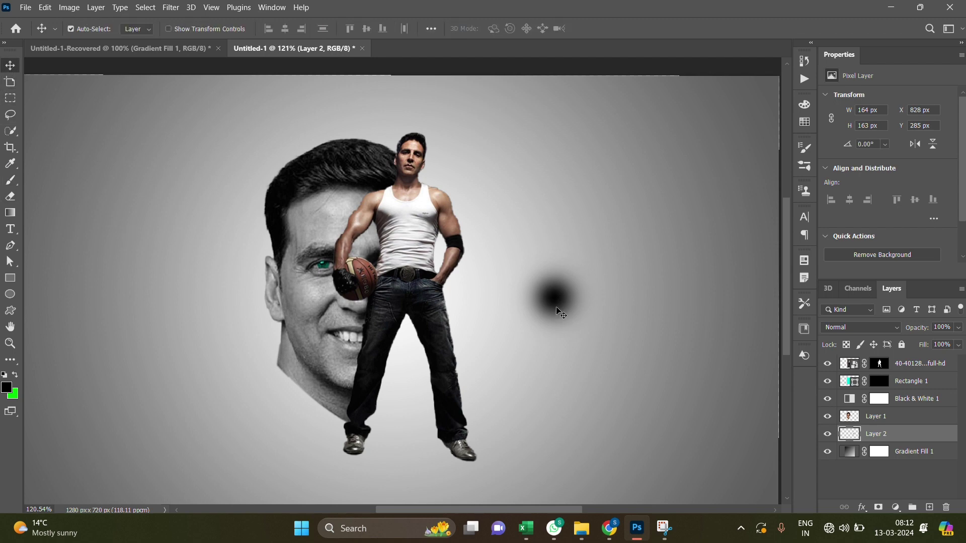
pyautogui.hotkey('ctrl', 't')
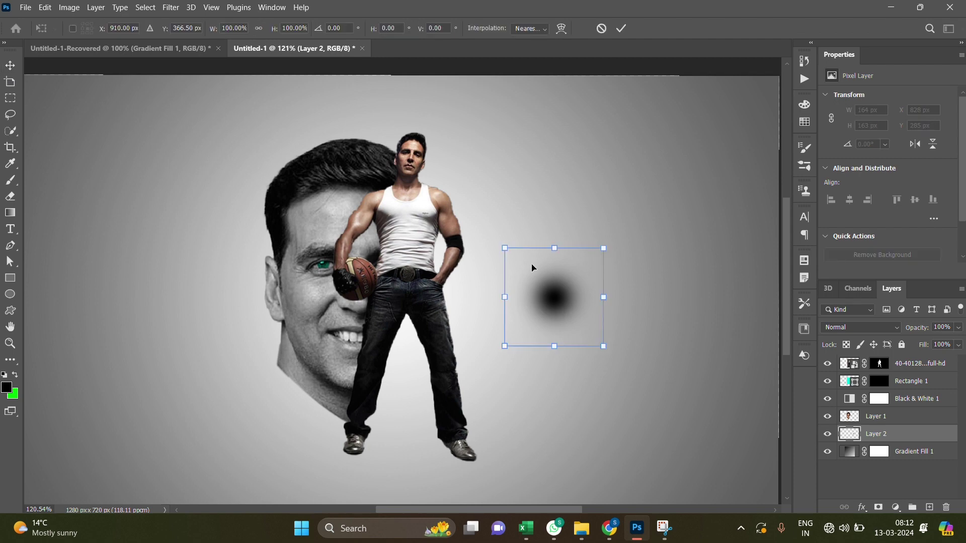
pyautogui.moveTo(554, 246)
pyautogui.mouseDown()
pyautogui.moveTo(564, 324)
pyautogui.moveTo(453, 471)
pyautogui.mouseUp()
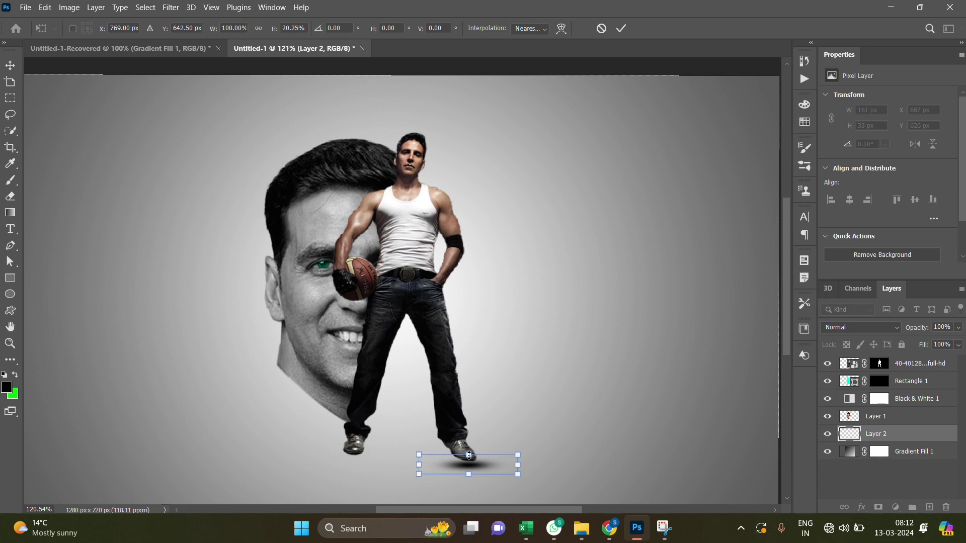
pyautogui.moveTo(468, 455); pyautogui.dragTo(468, 459)
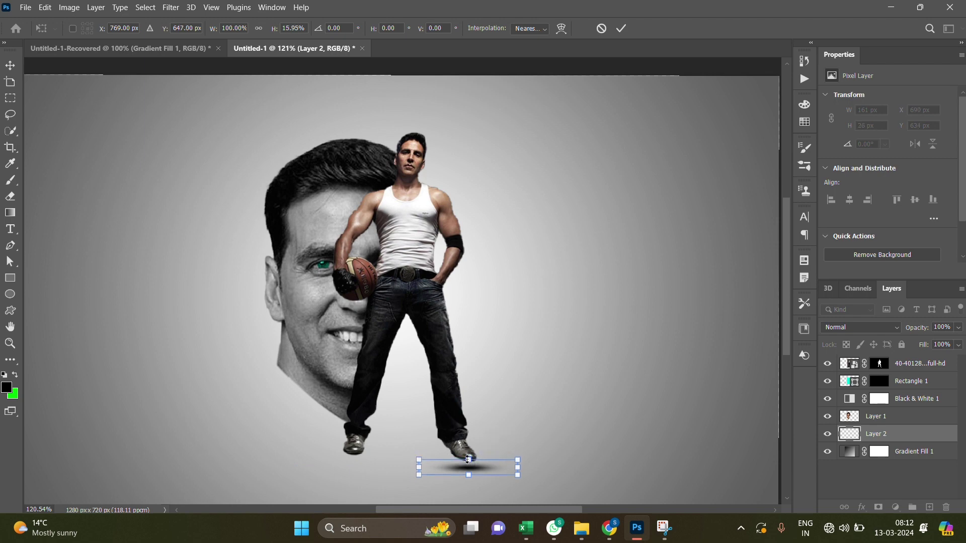
pyautogui.press('Up')
pyautogui.press('Up')
pyautogui.press('Up')
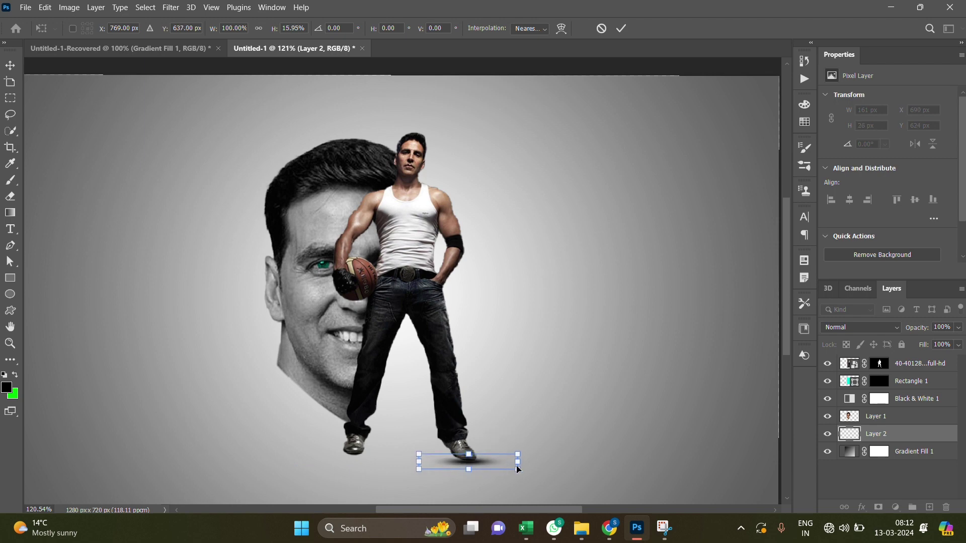
pyautogui.moveTo(522, 463); pyautogui.dragTo(503, 464)
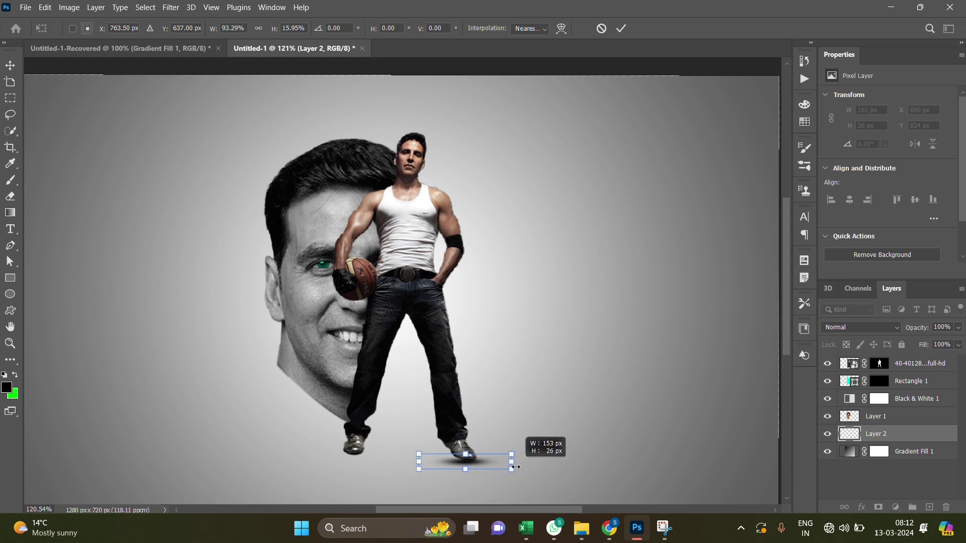
pyautogui.press('Right')
pyautogui.press('Right')
pyautogui.press('Right')
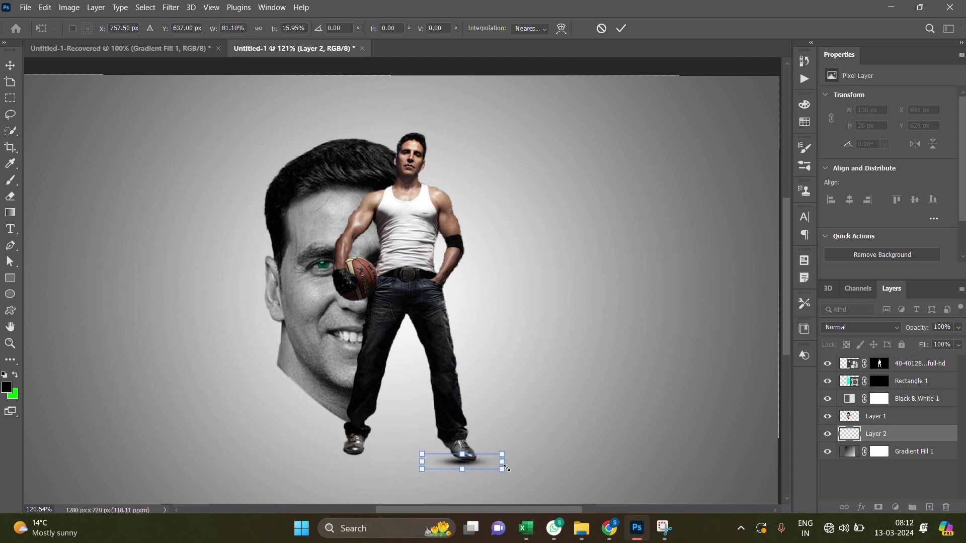
pyautogui.press('Right')
pyautogui.press('Right')
pyautogui.press('Right')
pyautogui.press('Up')
pyautogui.press('Up')
pyautogui.press('Left')
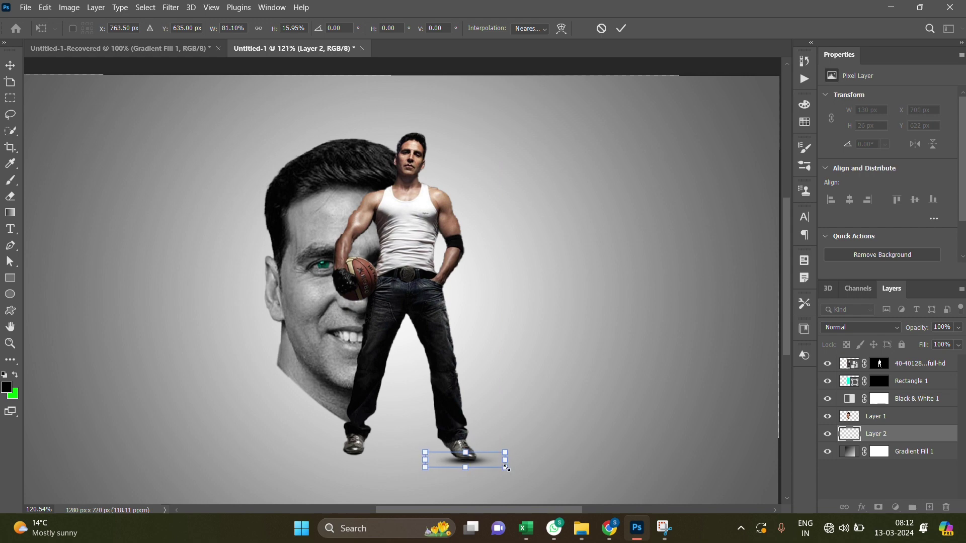
pyautogui.press('Return')
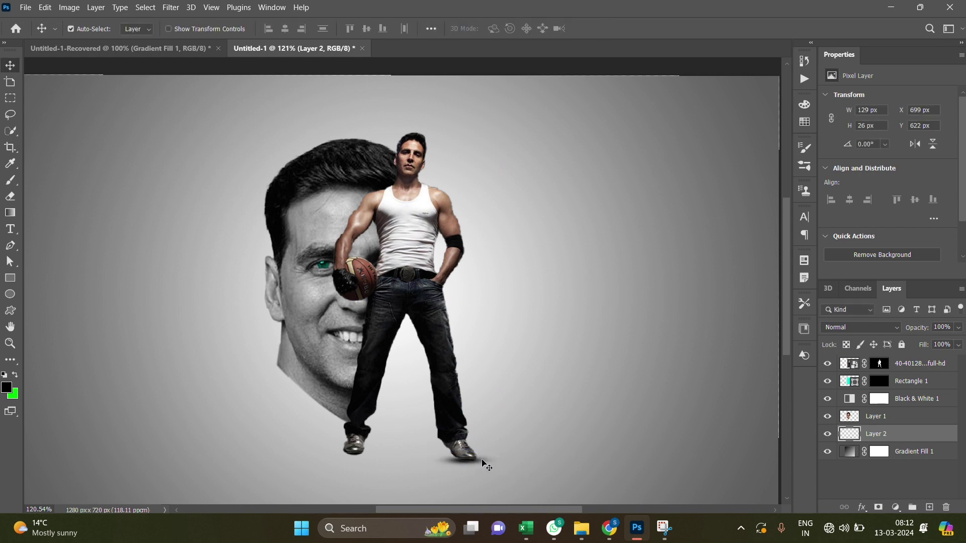
# Step: Duplicate the shadow onto Layer 3 and move the copy under the left shoe
pyautogui.press('ctrl')
pyautogui.hotkey('ctrl', 'j')
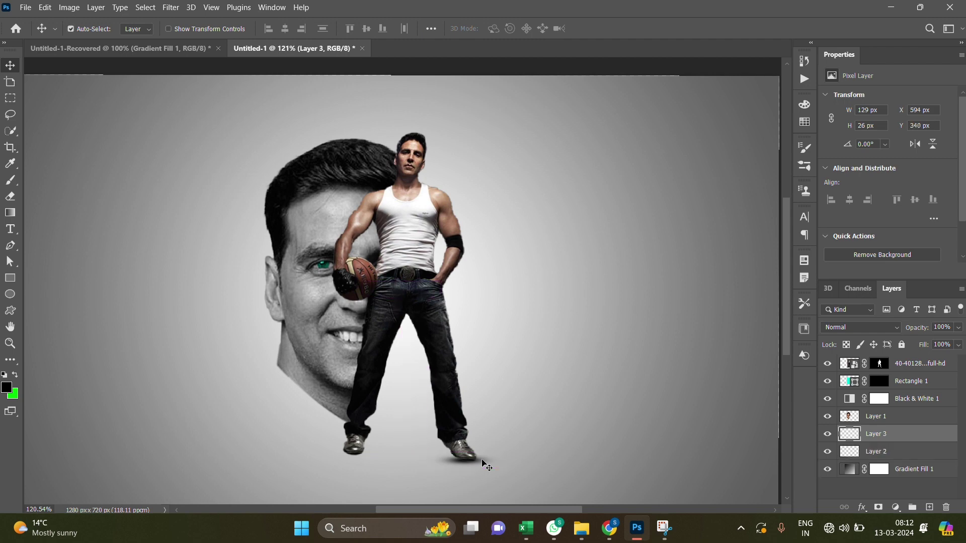
pyautogui.hotkey('shift', 'Down')
pyautogui.press('Down')
pyautogui.hotkey('shift', 'Down')
pyautogui.hotkey('shift', 'Down')
pyautogui.hotkey('shift', 'Down')
pyautogui.hotkey('shift', 'Down')
pyautogui.hotkey('shift', 'Down')
pyautogui.press('Down')
pyautogui.moveTo(412, 340)
pyautogui.mouseDown()
pyautogui.moveTo(392, 457)
pyautogui.moveTo(360, 454)
pyautogui.mouseUp()
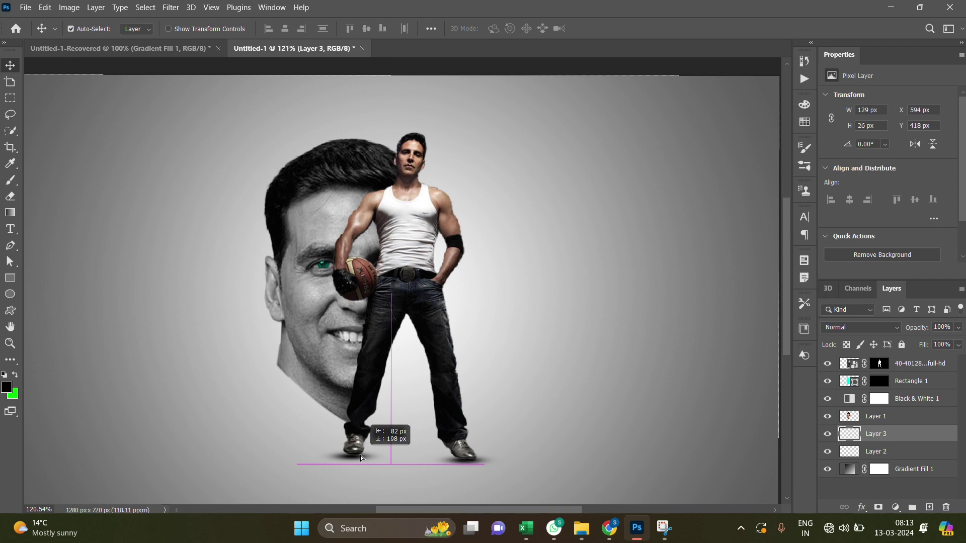
# Step: Narrow the copied shadow to 104×26 px and nudge it into place
pyautogui.hotkey('ctrl', 't')
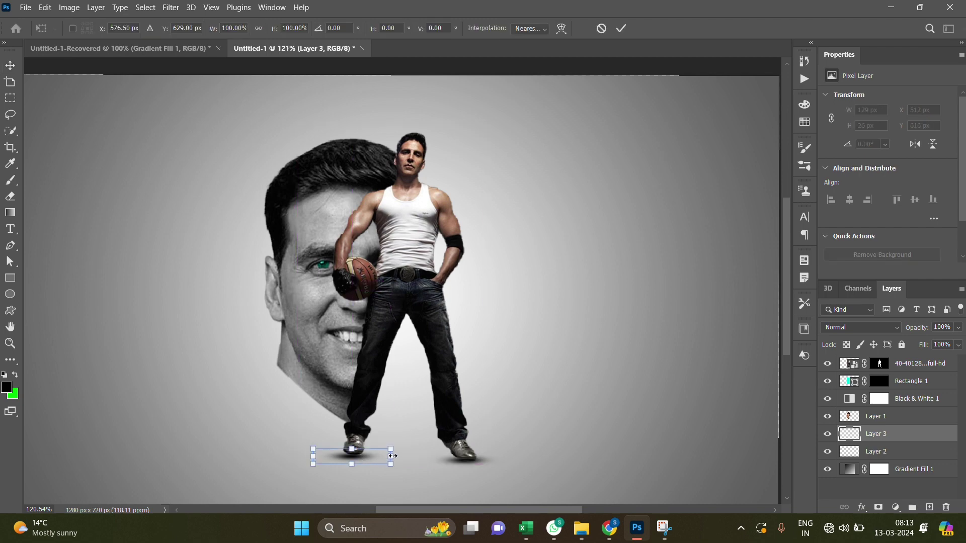
pyautogui.moveTo(392, 456); pyautogui.dragTo(376, 456)
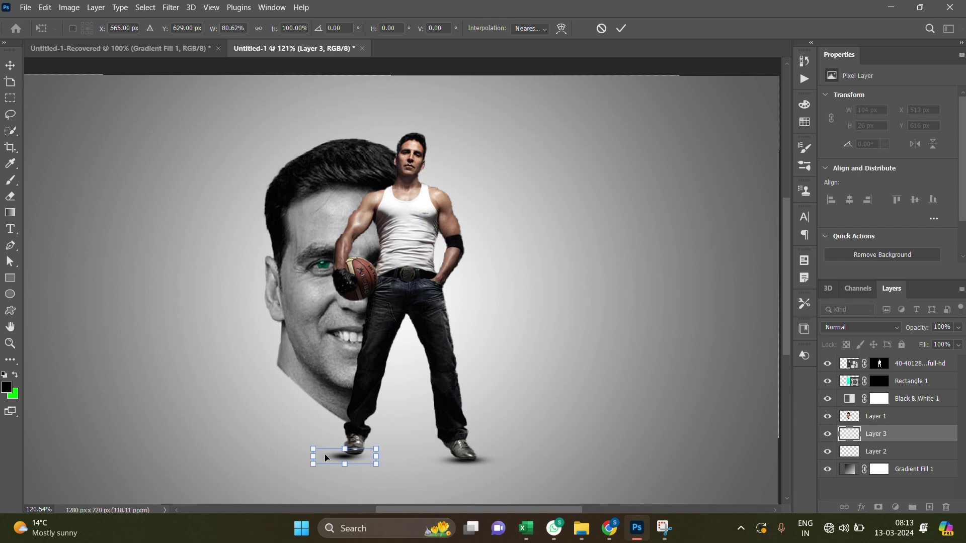
pyautogui.press('Right')
pyautogui.press('Right')
pyautogui.press('Right')
pyautogui.press('Up')
pyautogui.press('Up')
pyautogui.press('Up')
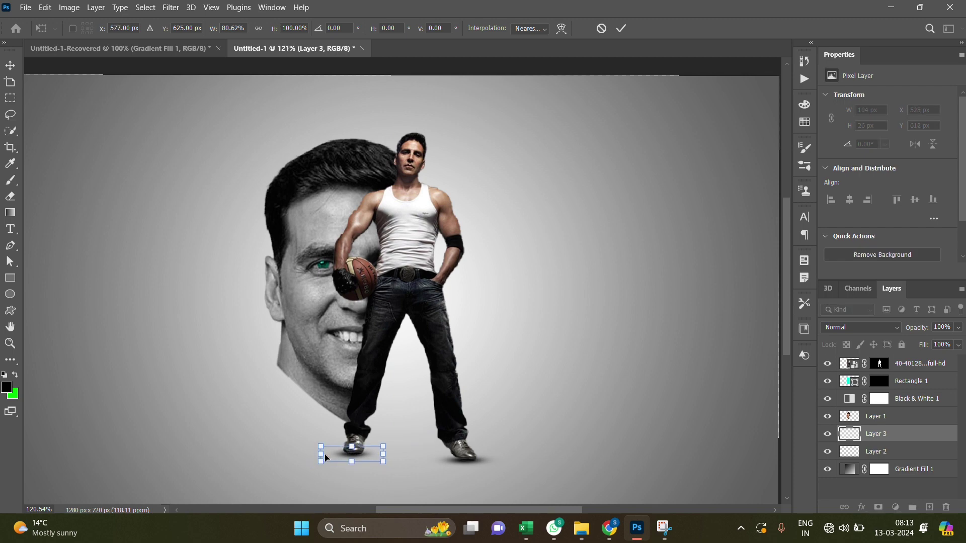
pyautogui.press('Return')
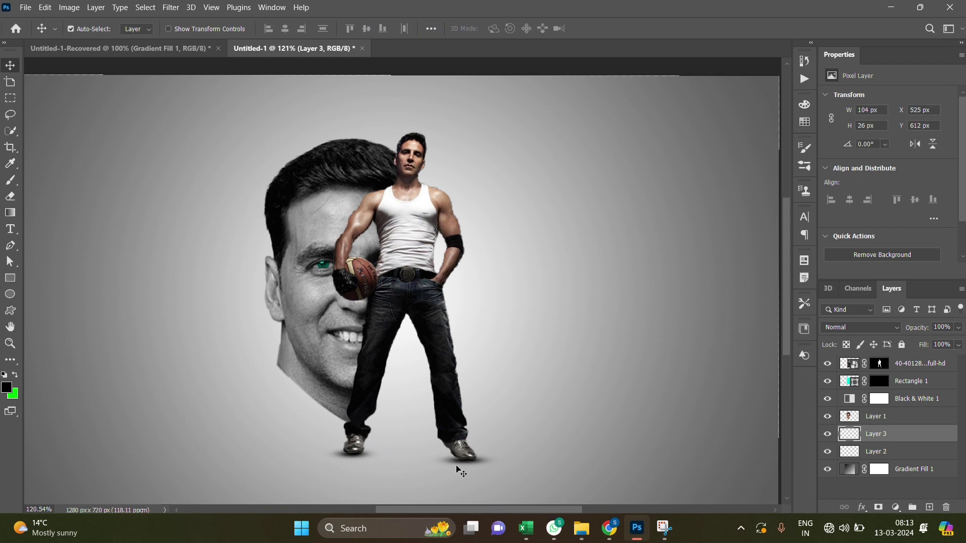
# Step: Narrow Layer 2's right-shoe shadow to 101×26 px and align it beneath the shoe
pyautogui.click(459, 466)
pyautogui.hotkey('ctrl', 't')
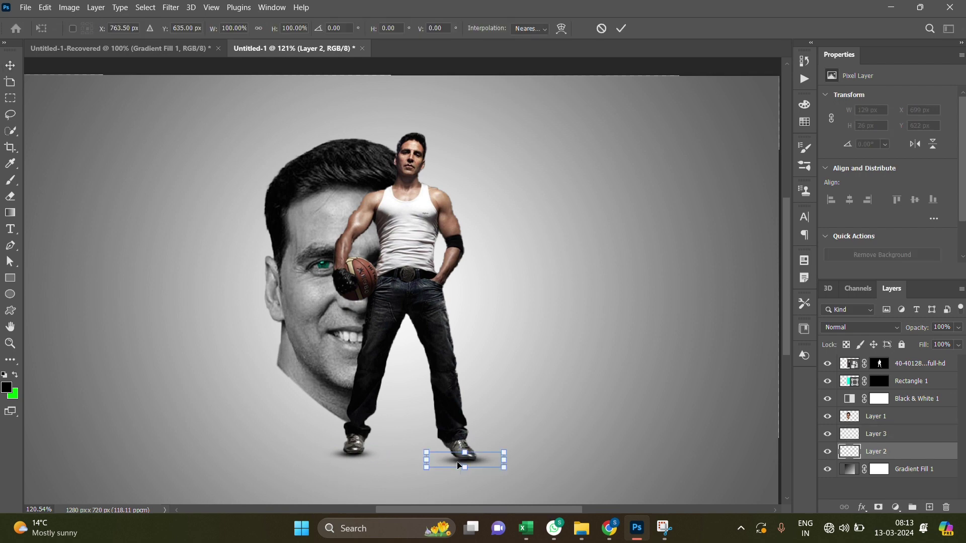
pyautogui.moveTo(506, 460); pyautogui.dragTo(489, 461)
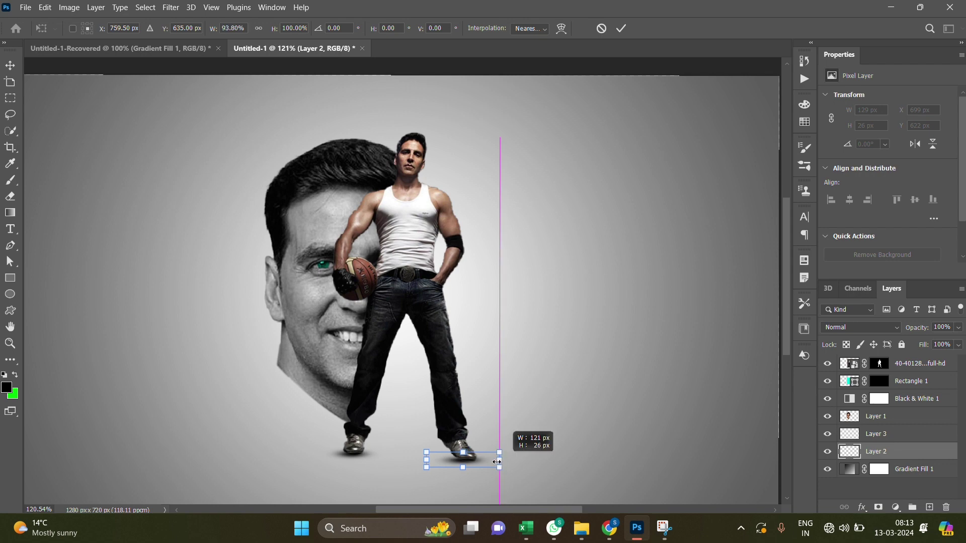
pyautogui.press('Right')
pyautogui.press('Right')
pyautogui.press('Right')
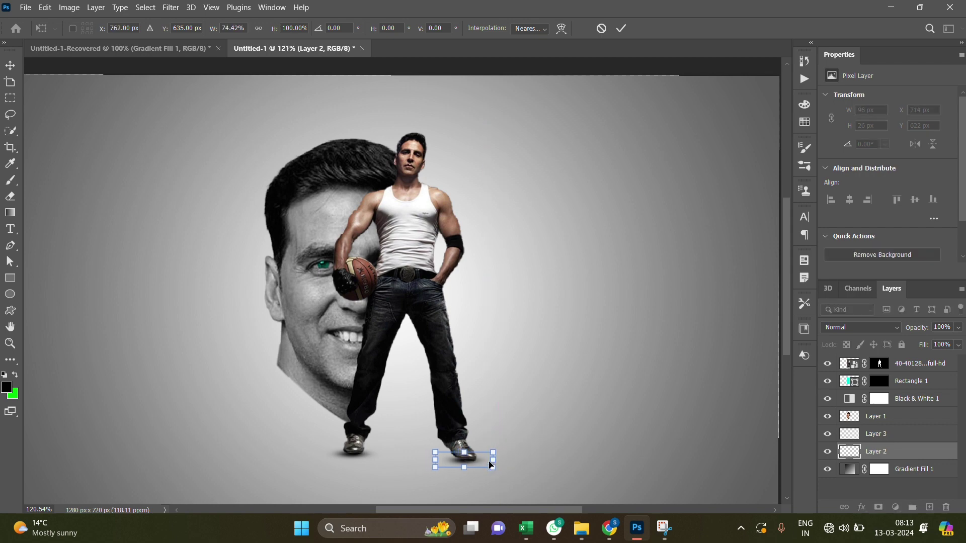
pyautogui.press('Down')
pyautogui.press('Down')
pyautogui.press('Right')
pyautogui.press('Right')
pyautogui.press('Right')
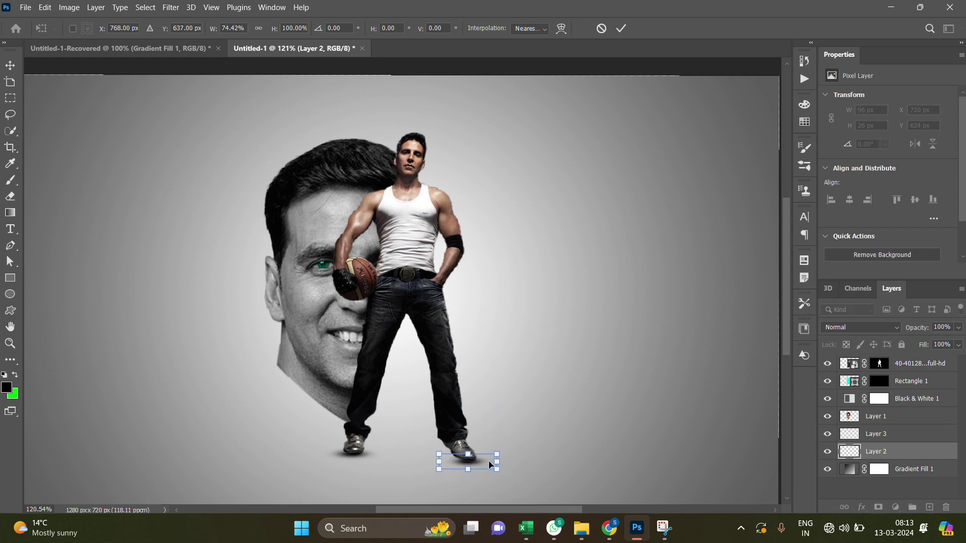
pyautogui.press('Right')
pyautogui.press('Right')
pyautogui.press('Right')
pyautogui.press('Down')
pyautogui.press('Left')
pyautogui.press('Left')
pyautogui.press('Left')
pyautogui.press('Left')
pyautogui.press('Up')
pyautogui.press('Down')
pyautogui.moveTo(435, 462); pyautogui.dragTo(428, 462)
pyautogui.press('Return')
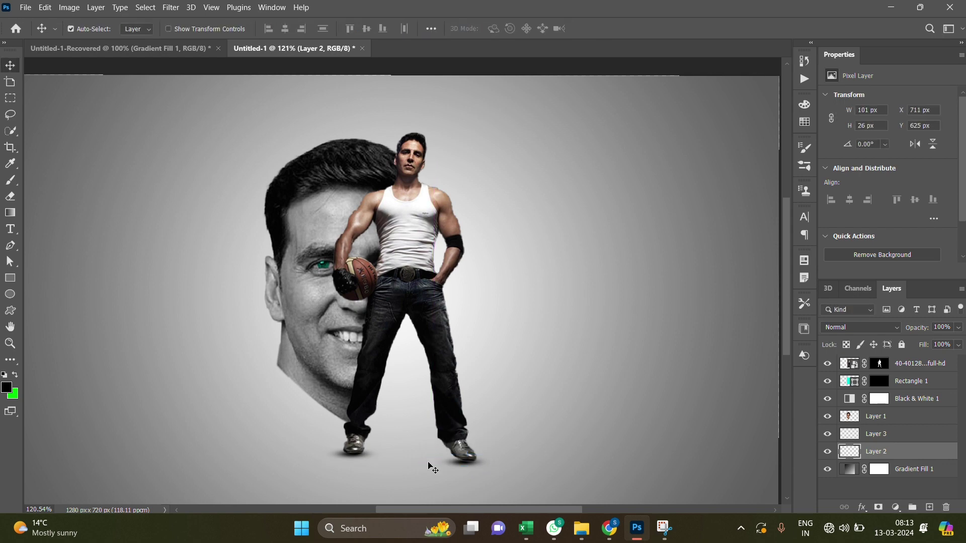